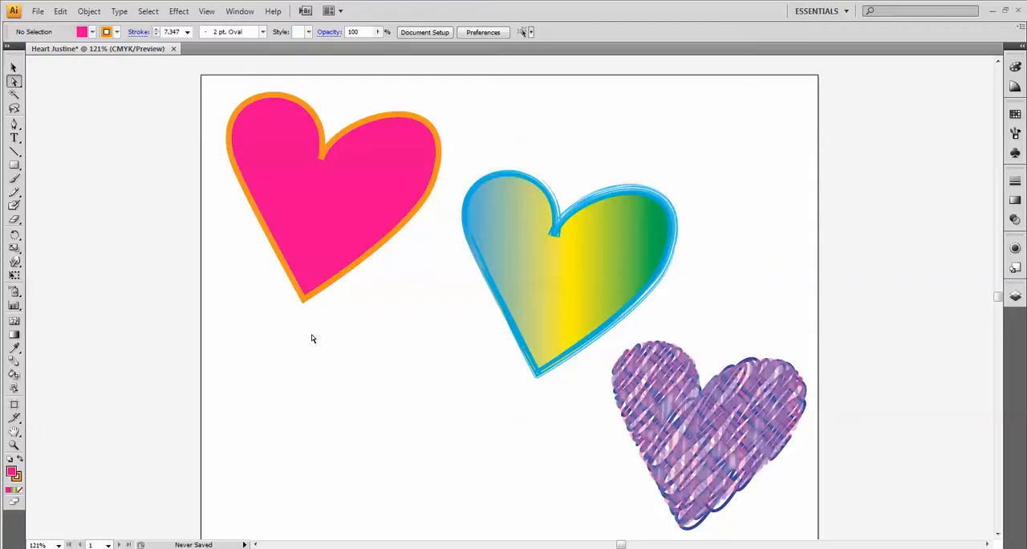
- Examine the pink heart's outer edge at high magnification in Illustrator and in Photoshop, and return to the full artboard in Illustrator
left_click(14, 447)
left_click_drag(233, 91, 267, 124)
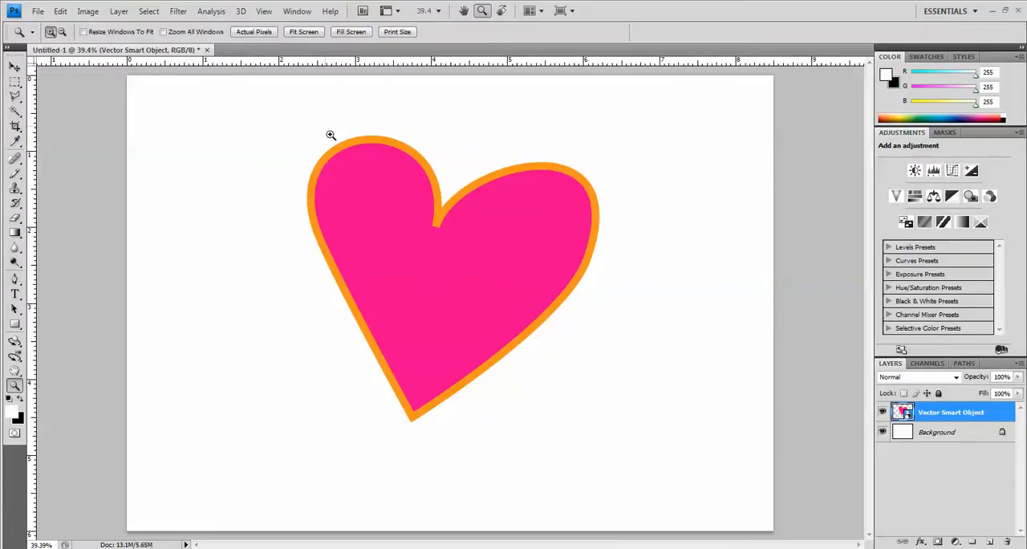
left_click_drag(331, 134, 372, 168)
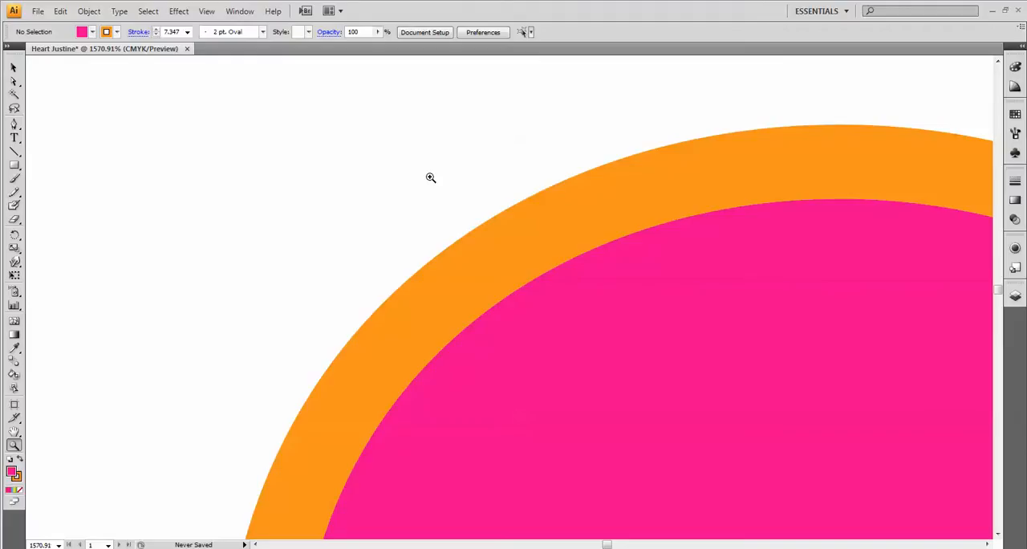
key("ctrl+0")
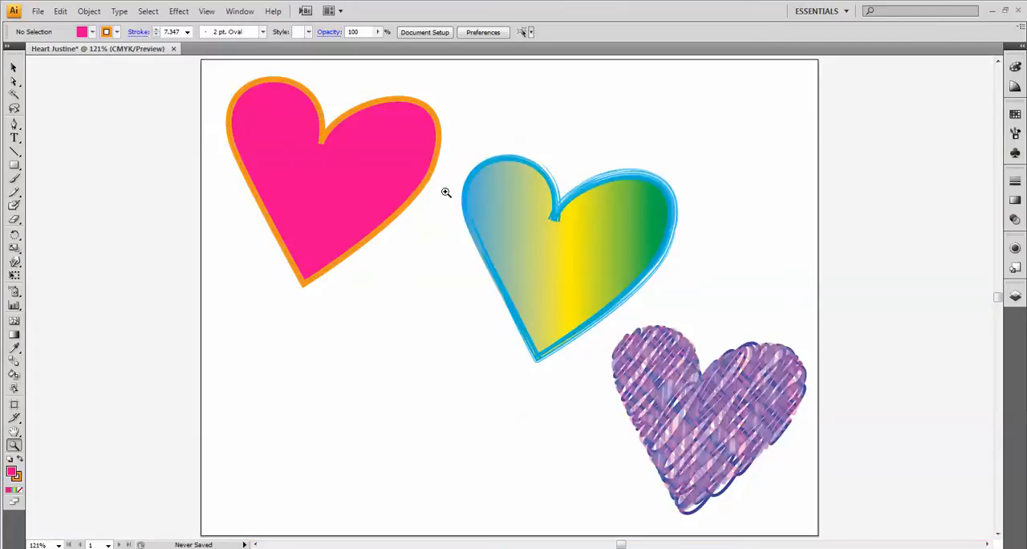
- Create a new landscape Letter document in CMYK, named "Heart" followed by the person's first name
left_click(37, 13)
left_click(44, 28)
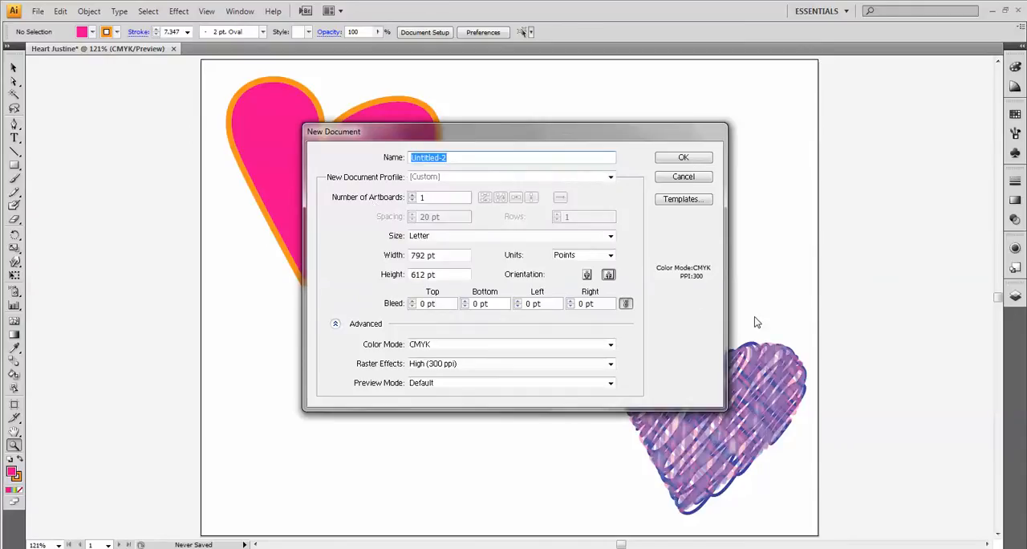
type("Heart Justine")
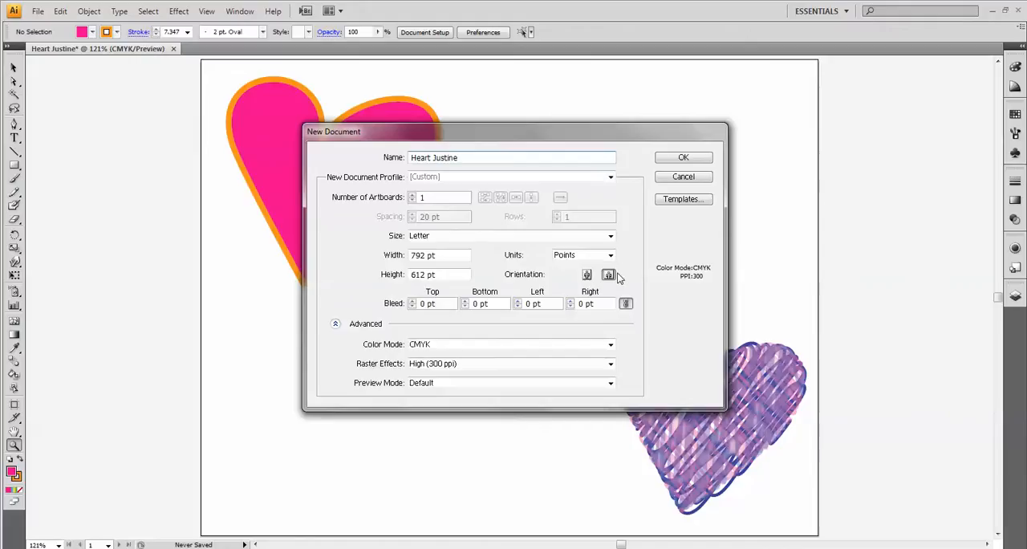
left_click(690, 160)
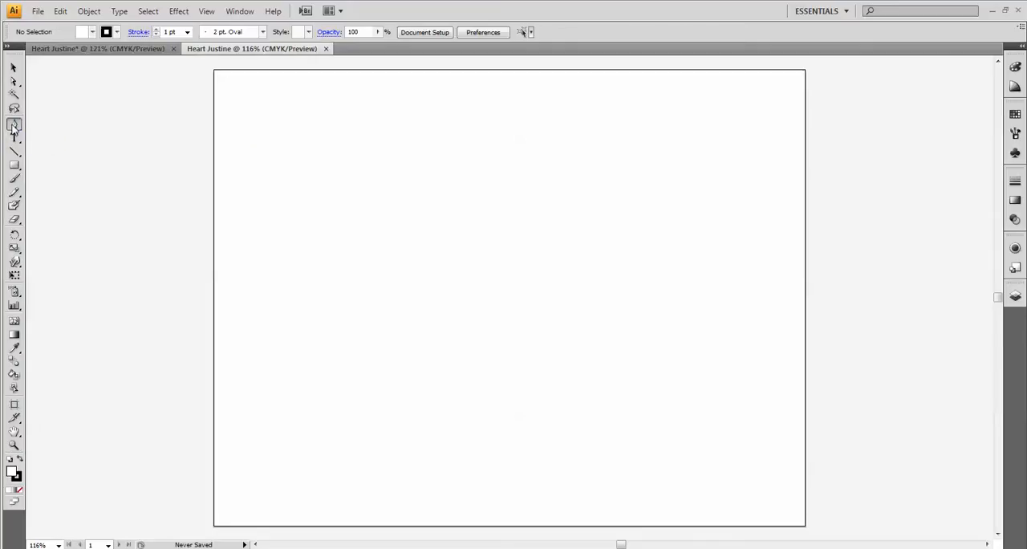
- Draw the heart's left lobe with the Pen tool from about X 157 to X 310 pt, and redirect its end handle upward for a cusp
left_click(12, 126)
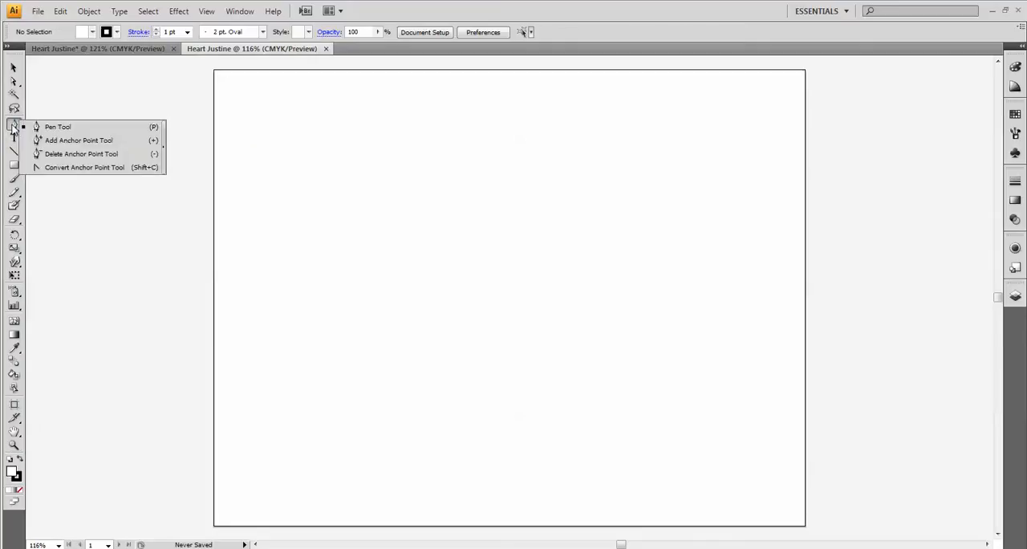
left_click(69, 130)
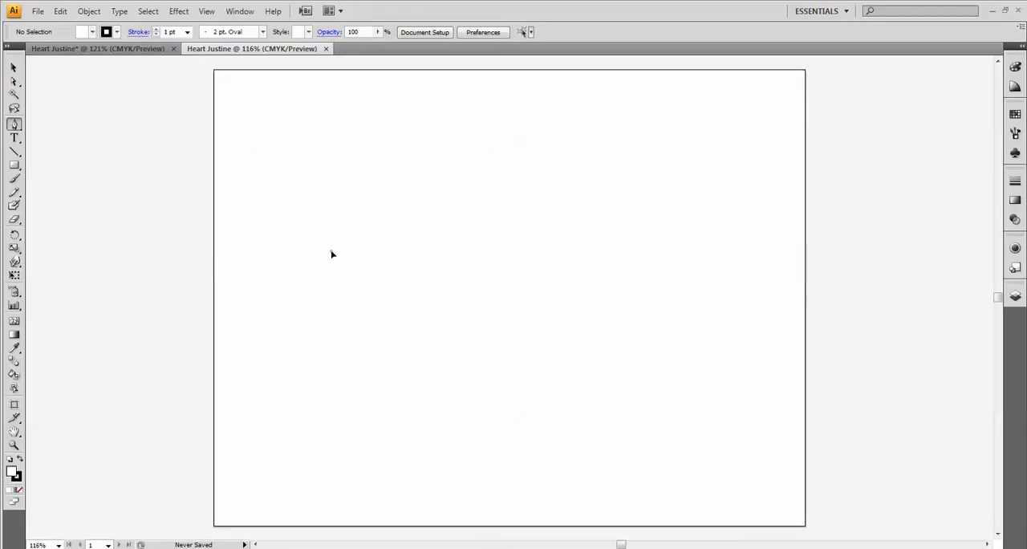
left_click_drag(331, 254, 305, 190)
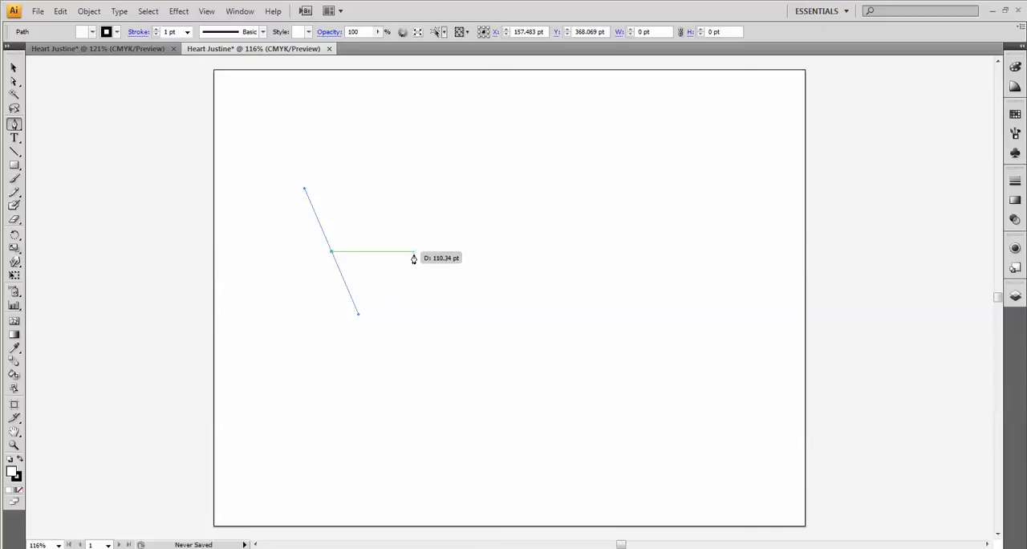
left_click(206, 12)
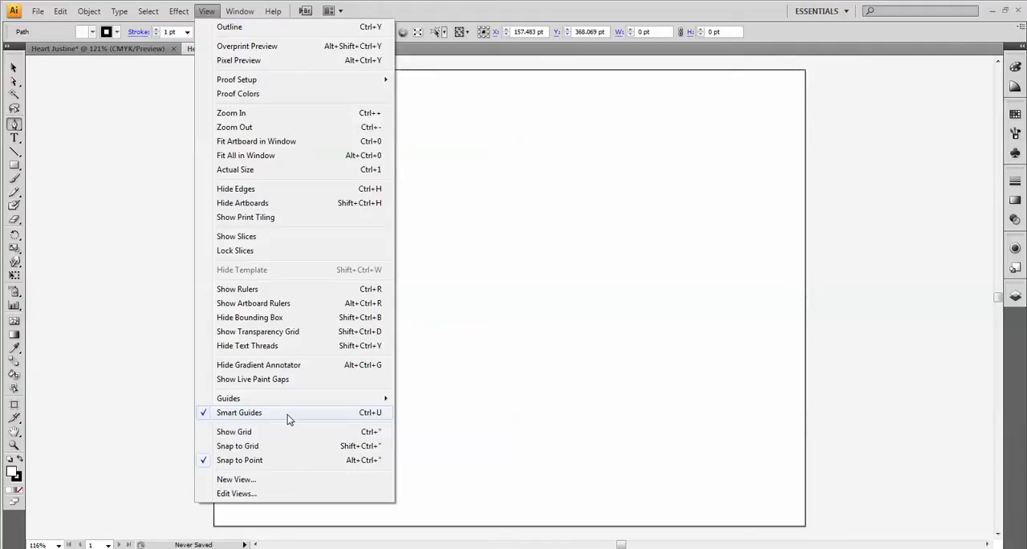
left_click(634, 10)
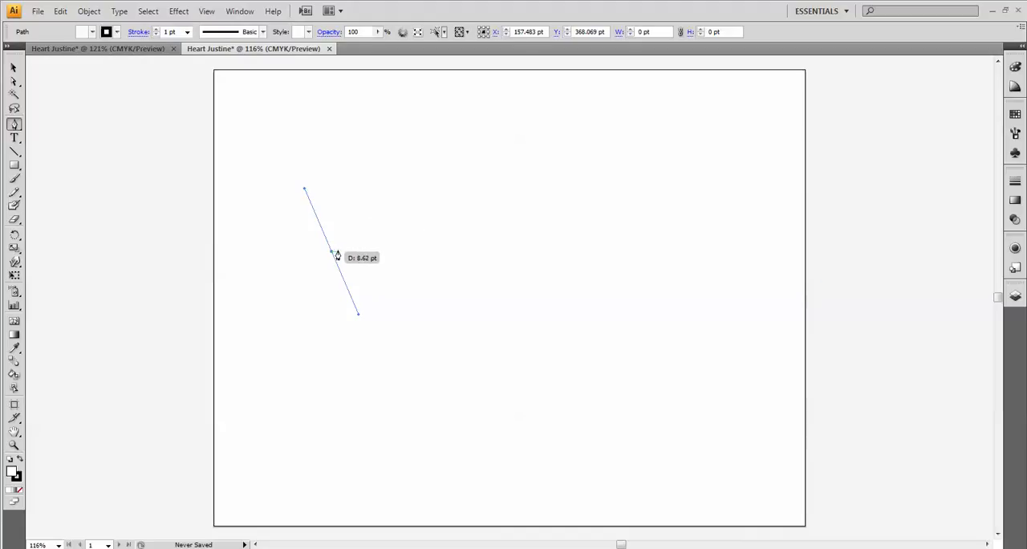
left_click_drag(331, 253, 476, 316)
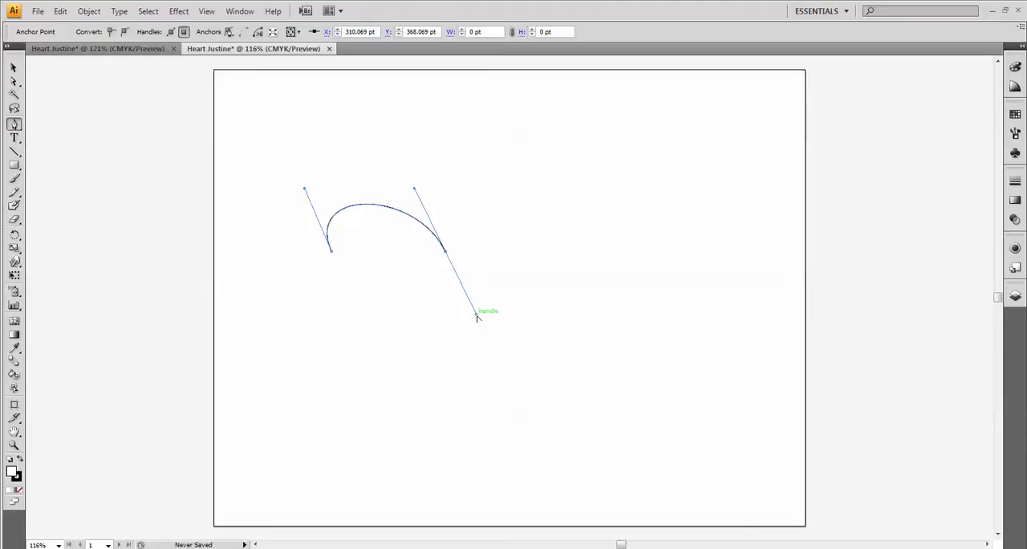
left_click_drag(477, 318, 469, 189)
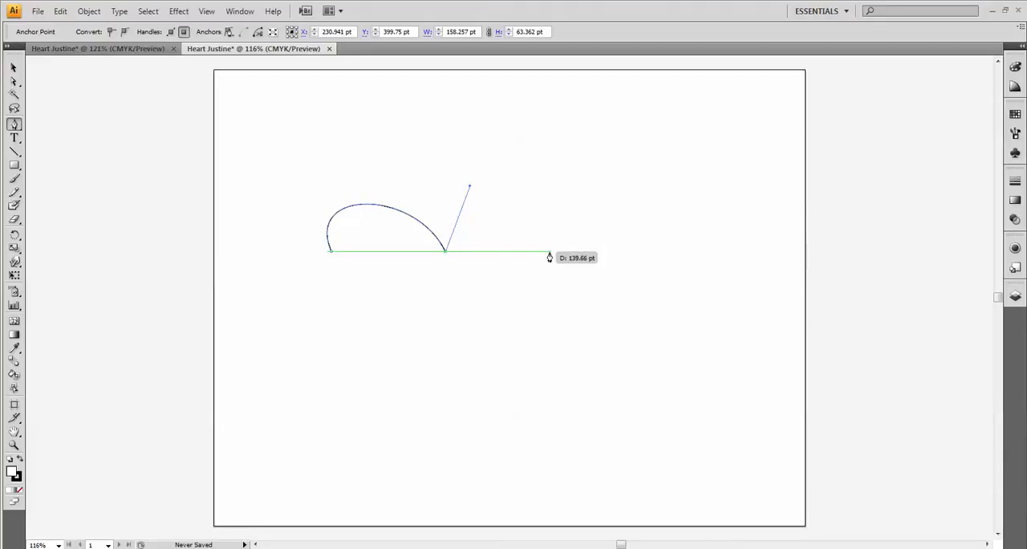
- Draw the right lobe to about X 451 pt, add a bottom corner at about X 315, Y 181 pt, and close the heart path
left_click_drag(549, 252, 520, 320)
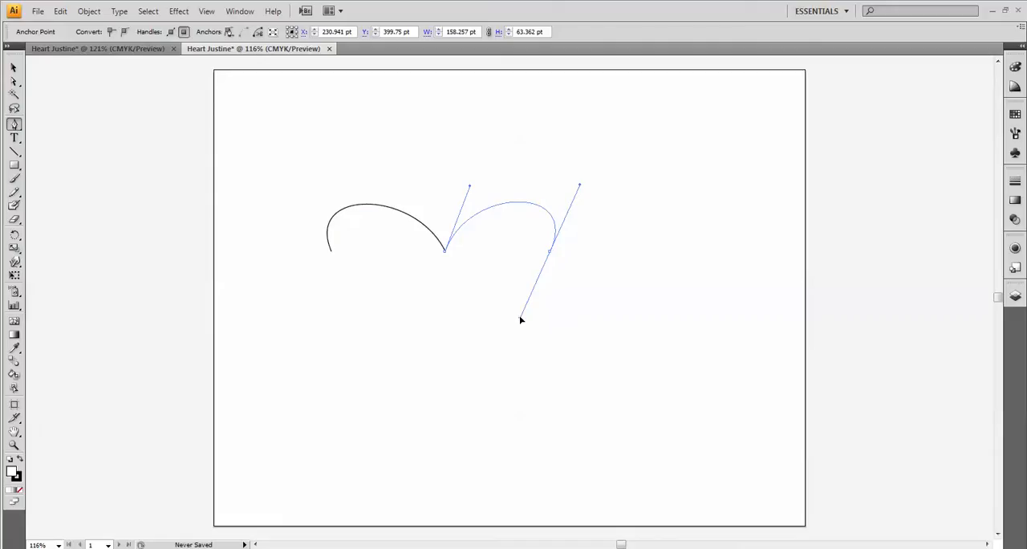
left_click_drag(520, 320, 520, 317)
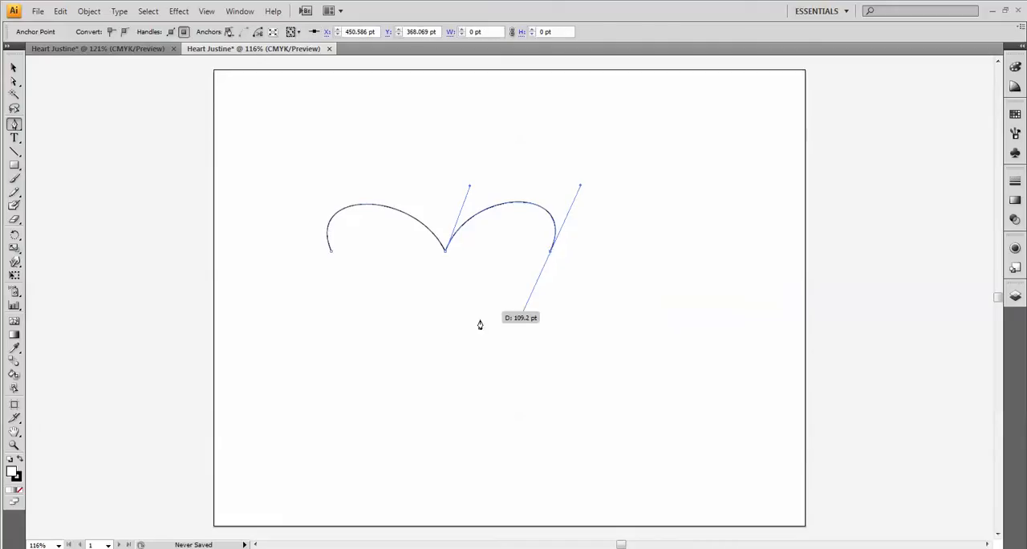
left_click(449, 391)
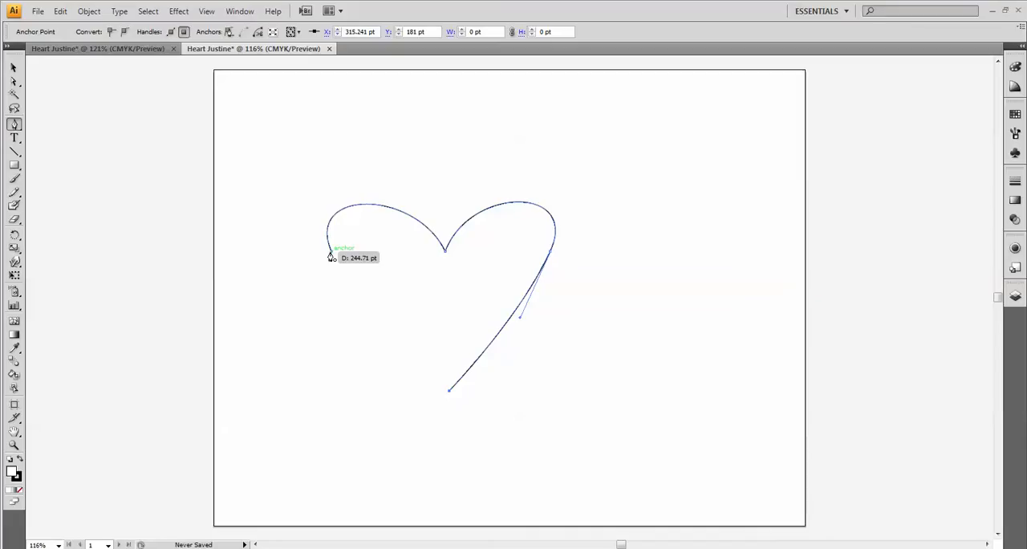
left_click_drag(331, 257, 316, 207)
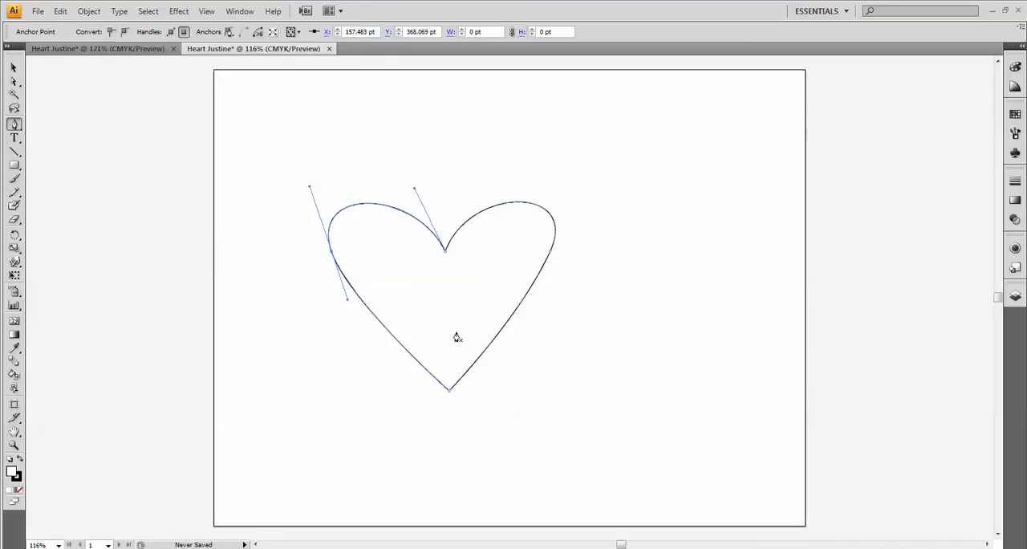
- Reshape the heart's two lobes with the Direct Selection tool, making the left lobe fuller and the right lobe taller
left_click(13, 82)
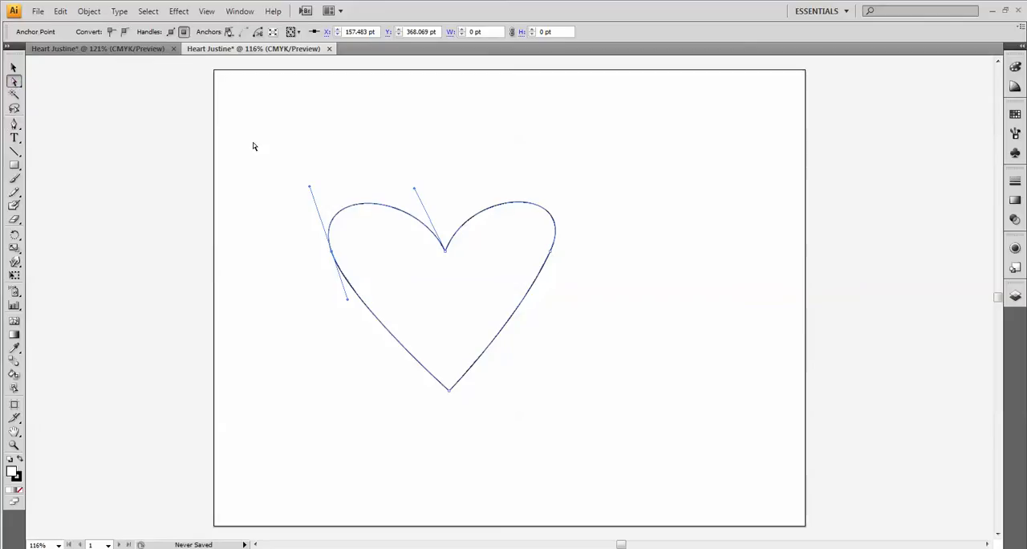
left_click_drag(414, 189, 442, 167)
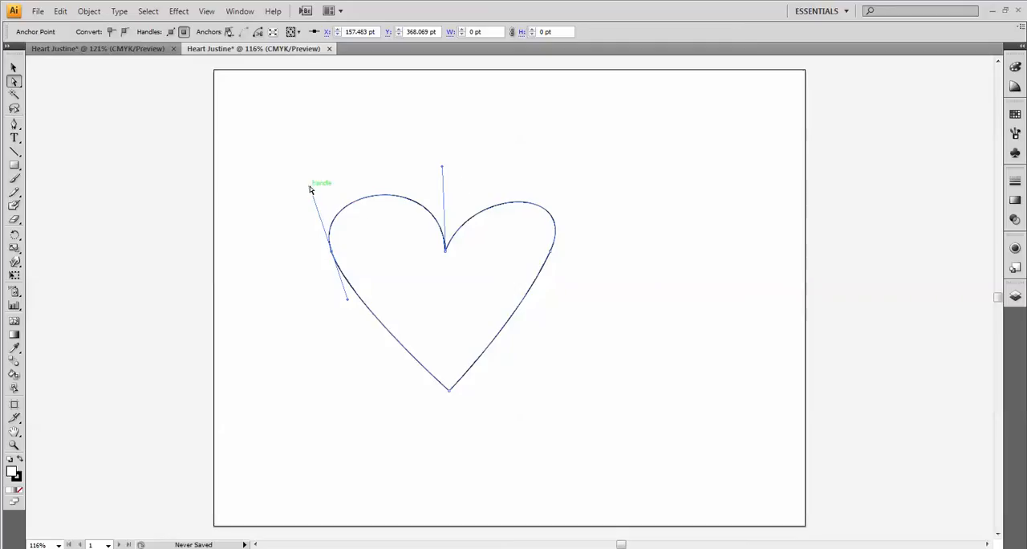
left_click_drag(309, 189, 278, 175)
left_click_drag(444, 169, 451, 162)
left_click(548, 217)
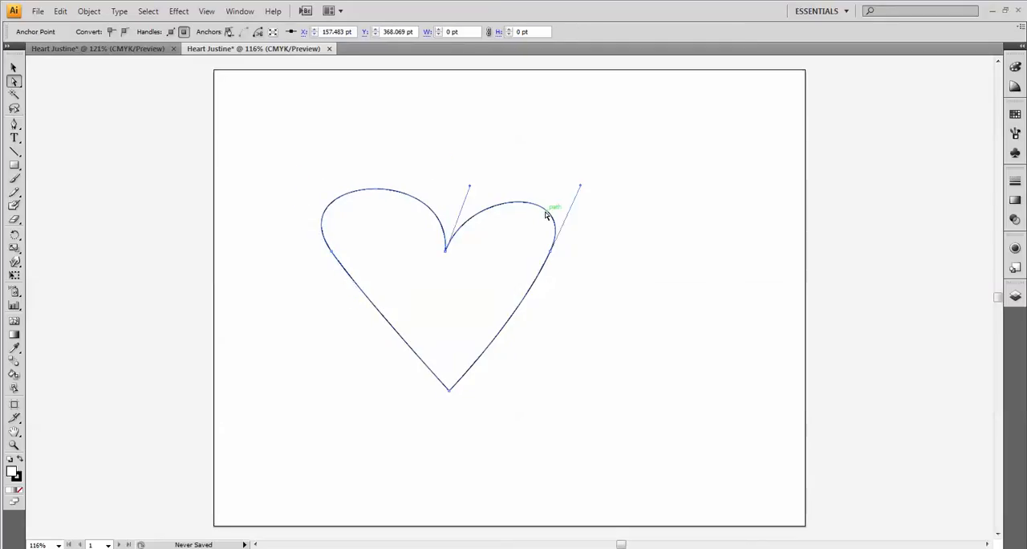
left_click_drag(521, 205, 528, 162)
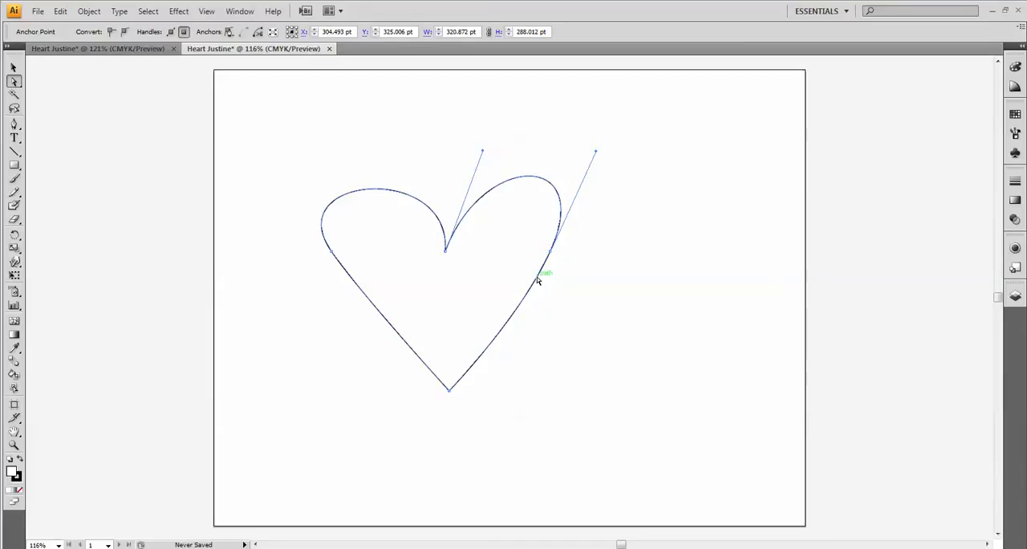
- Lower the heart's bottom tip to about X 323, Y 121 pt and straighten the lower right side
left_click_drag(541, 277, 544, 291)
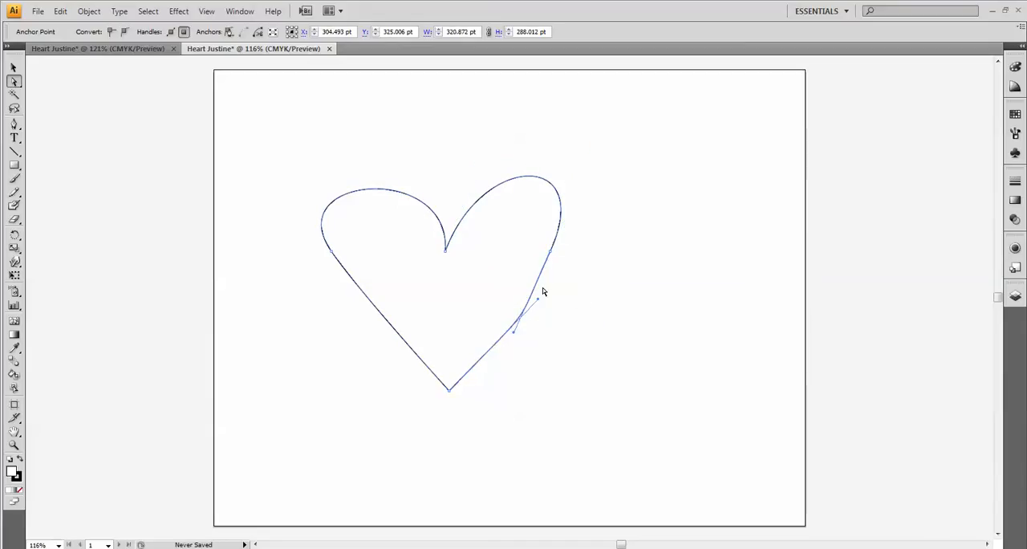
key("ctrl+z")
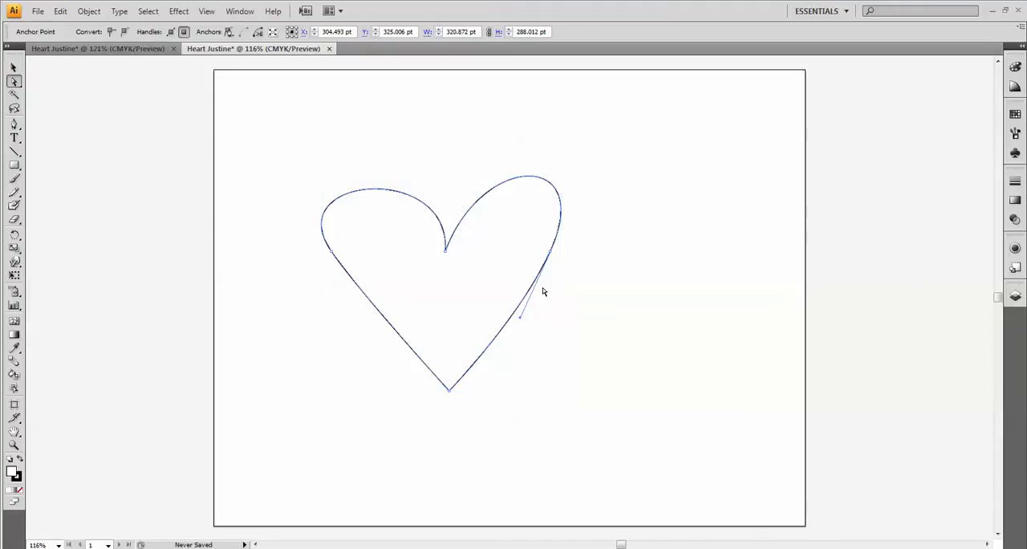
left_click_drag(505, 332, 528, 336)
left_click_drag(449, 391, 455, 435)
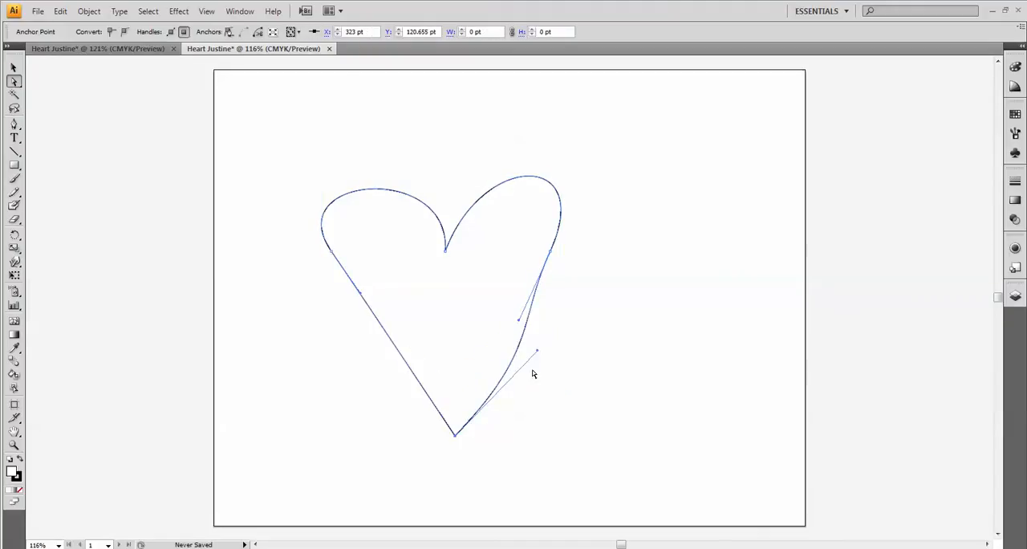
left_click_drag(538, 354, 515, 337)
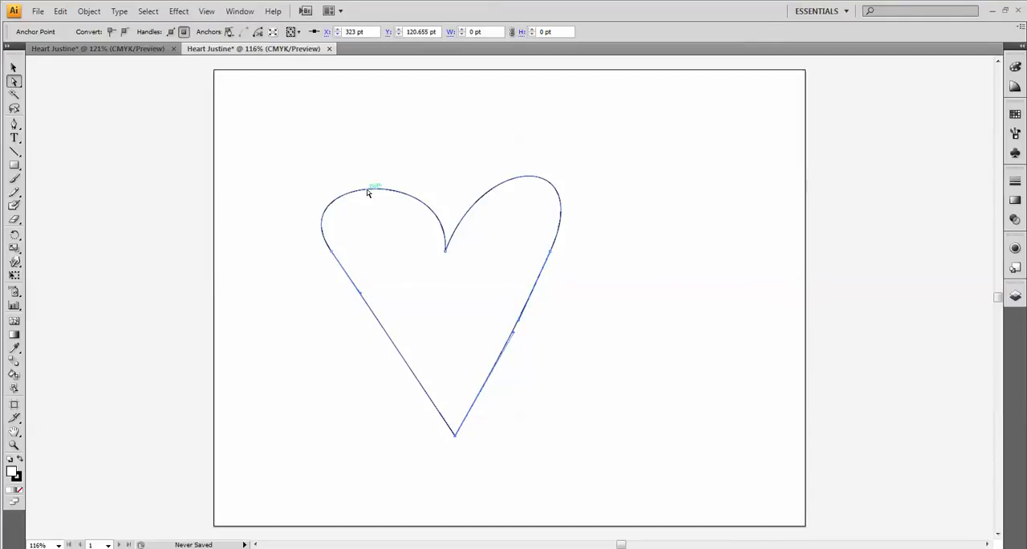
- Raise the left lobe's curve and move the right side anchor outward to about X 465, Y 364 pt
left_click_drag(362, 194, 354, 168)
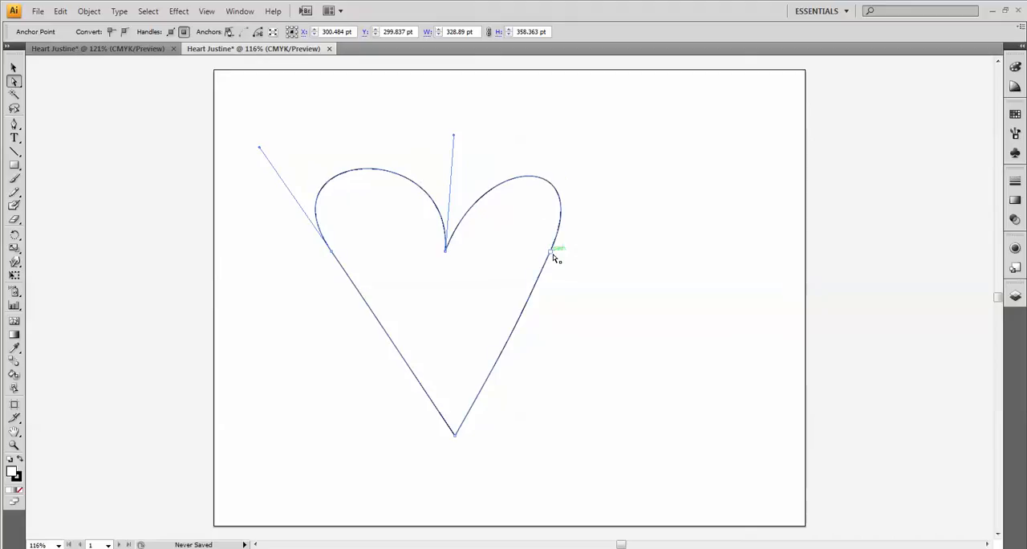
left_click_drag(553, 255, 562, 257)
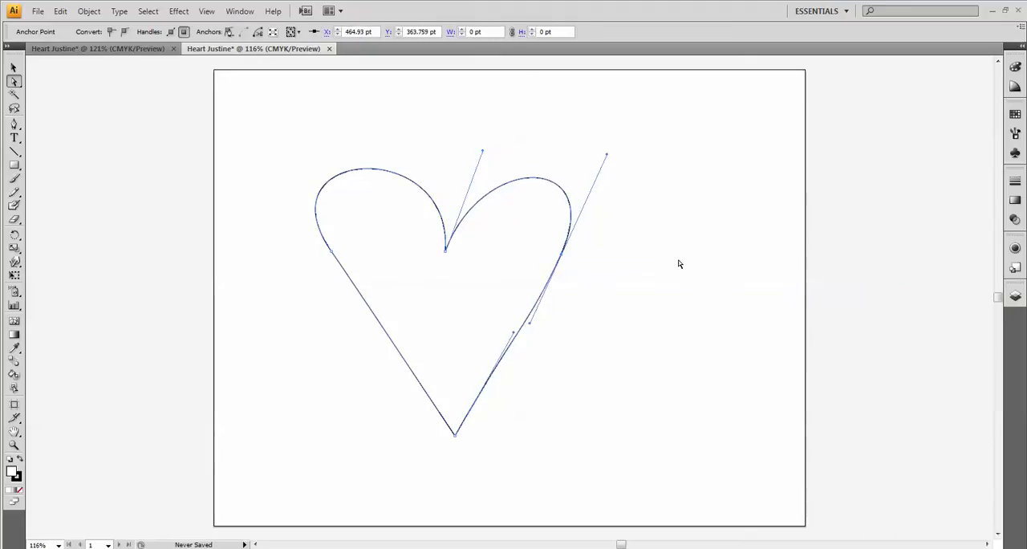
left_click(676, 310)
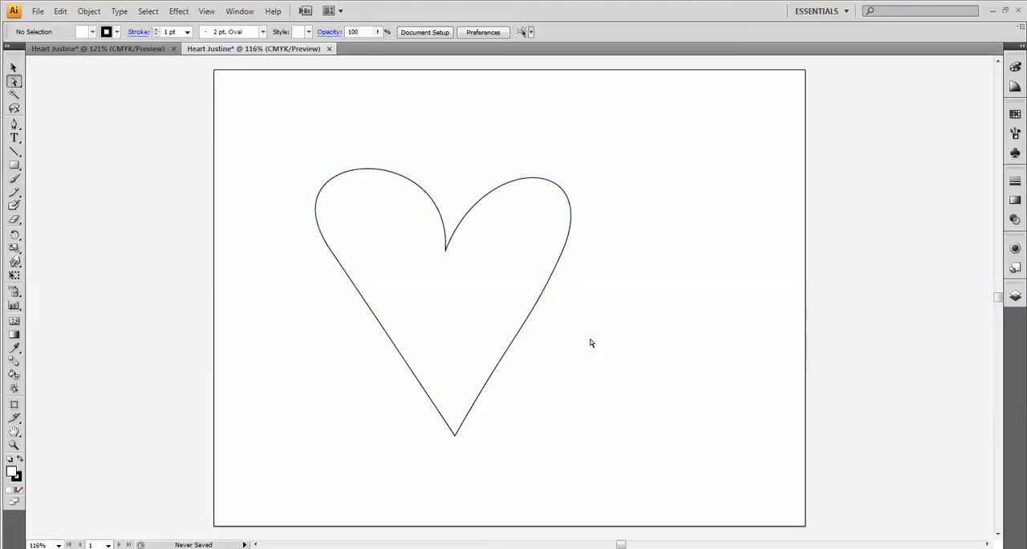
- Fill the whole heart with the CMYK Magenta swatch
left_click(14, 69)
left_click(380, 191)
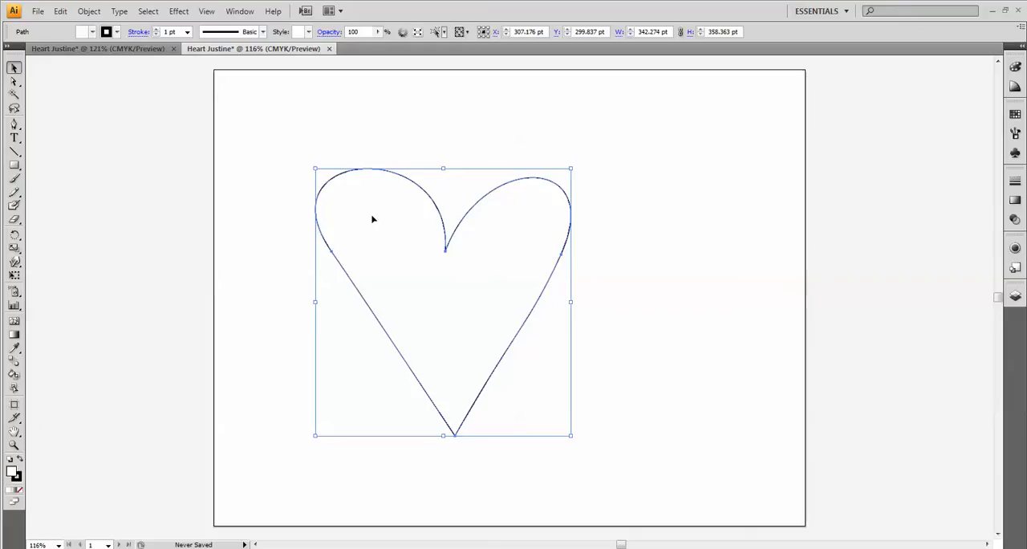
left_click(92, 32)
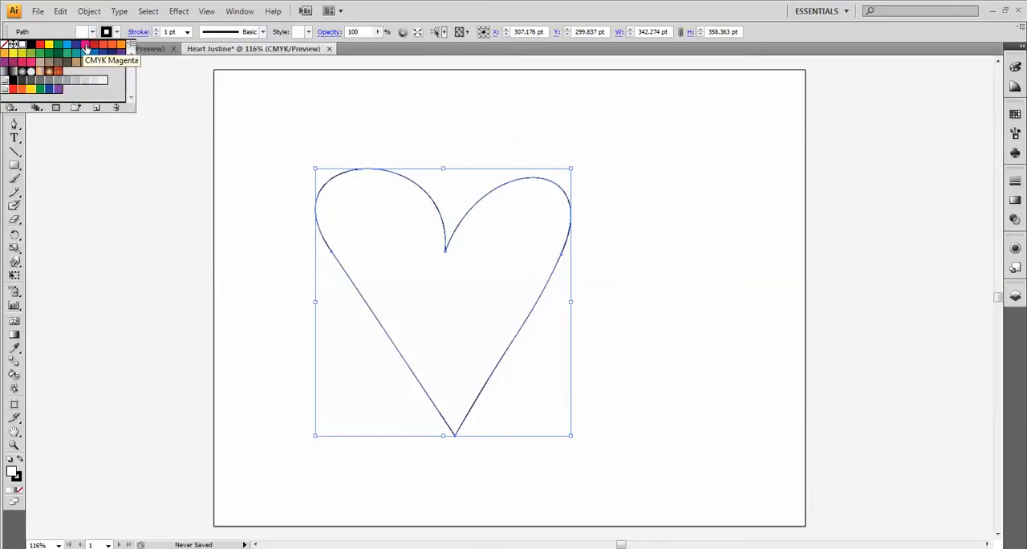
left_click(85, 48)
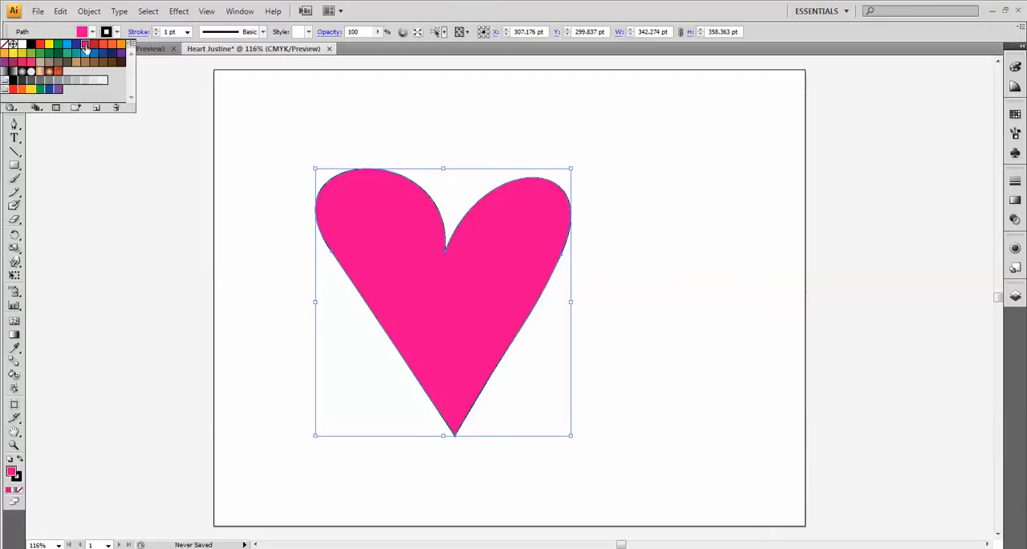
left_click(126, 31)
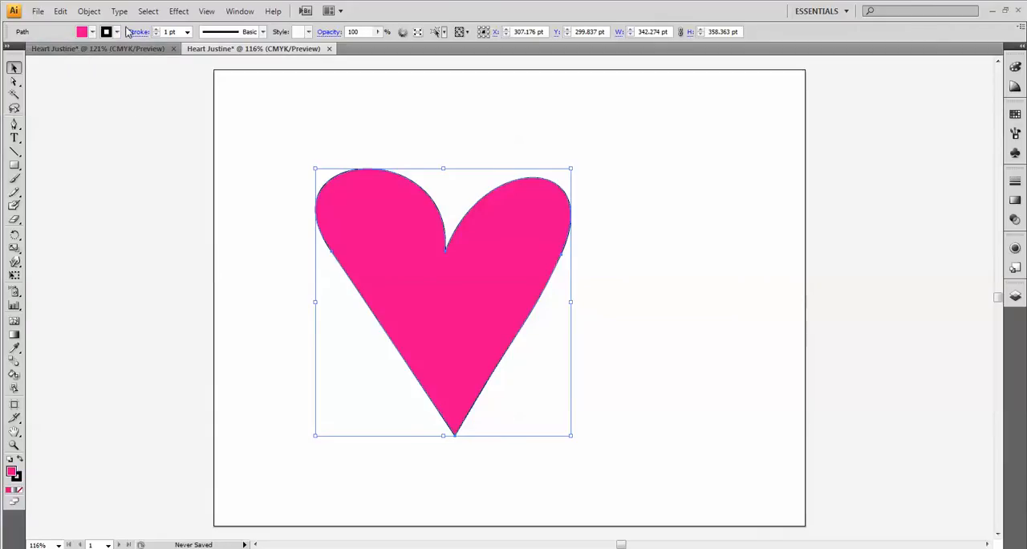
- Set the heart's stroke weight to 8 pt
left_click(117, 32)
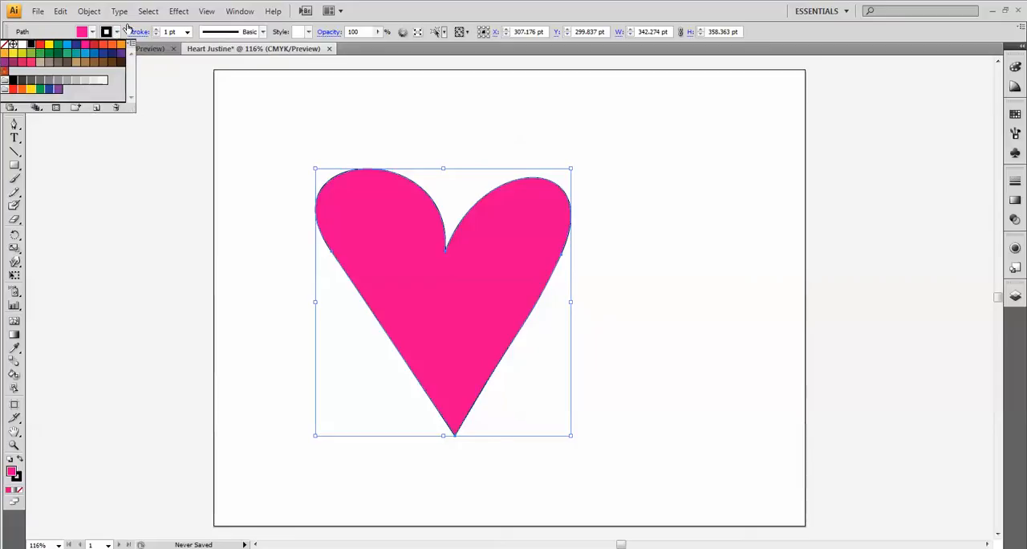
left_click(126, 28)
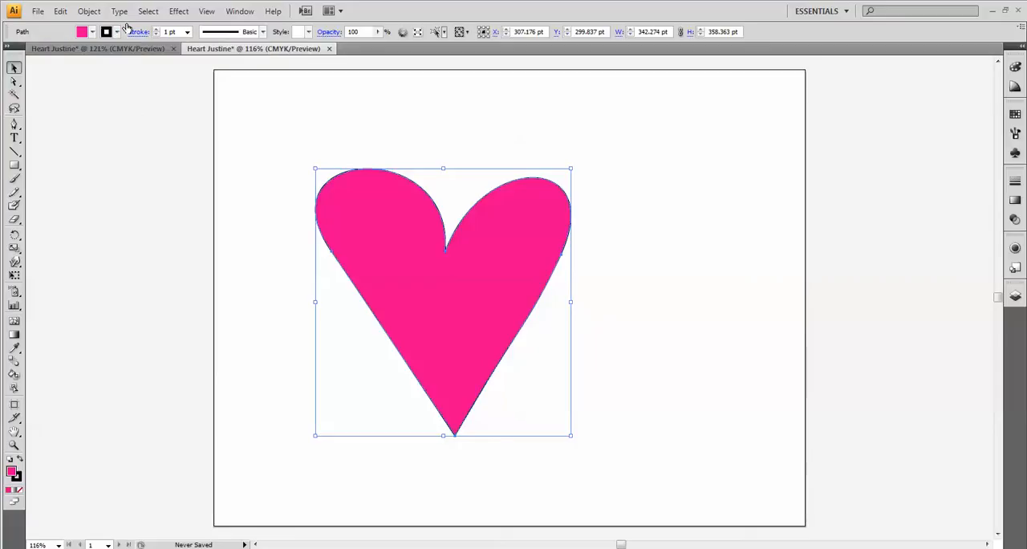
left_click(186, 32)
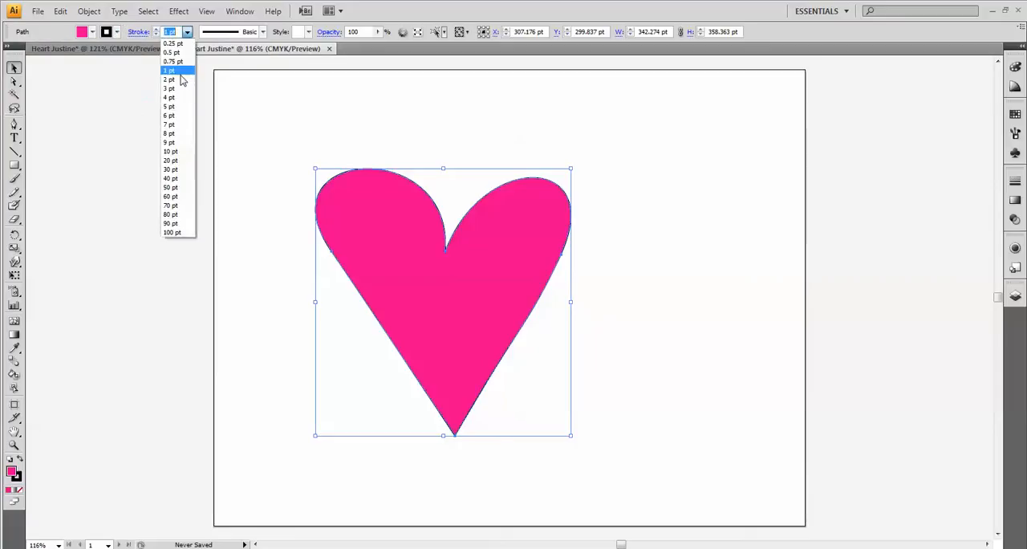
left_click(182, 133)
- Move the heart into the artboard's upper-left corner and scale it down to about 269 by 258 pt
left_click_drag(413, 268, 335, 201)
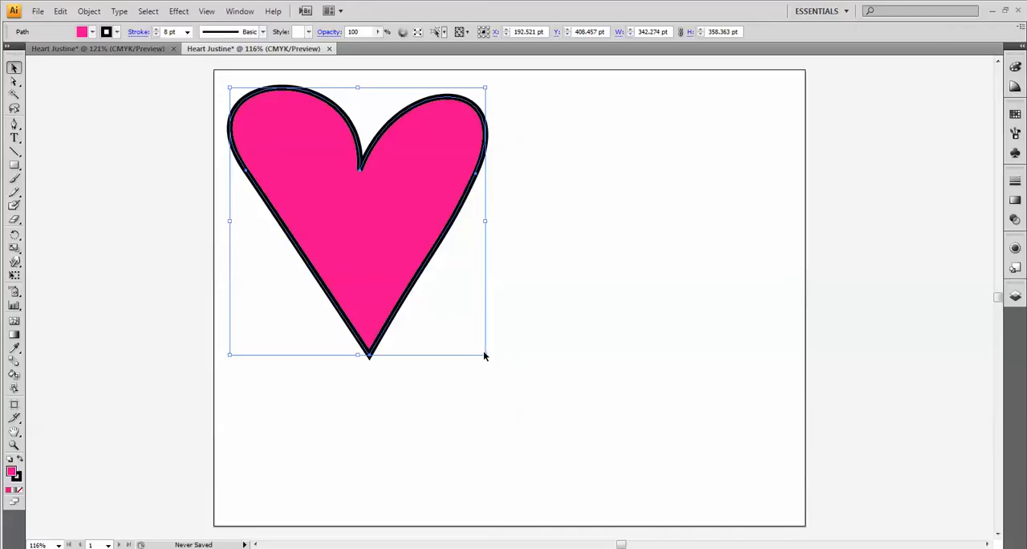
mouse_move(485, 354)
left_mouse_down()
mouse_move(449, 321)
mouse_move(431, 281)
left_mouse_up()
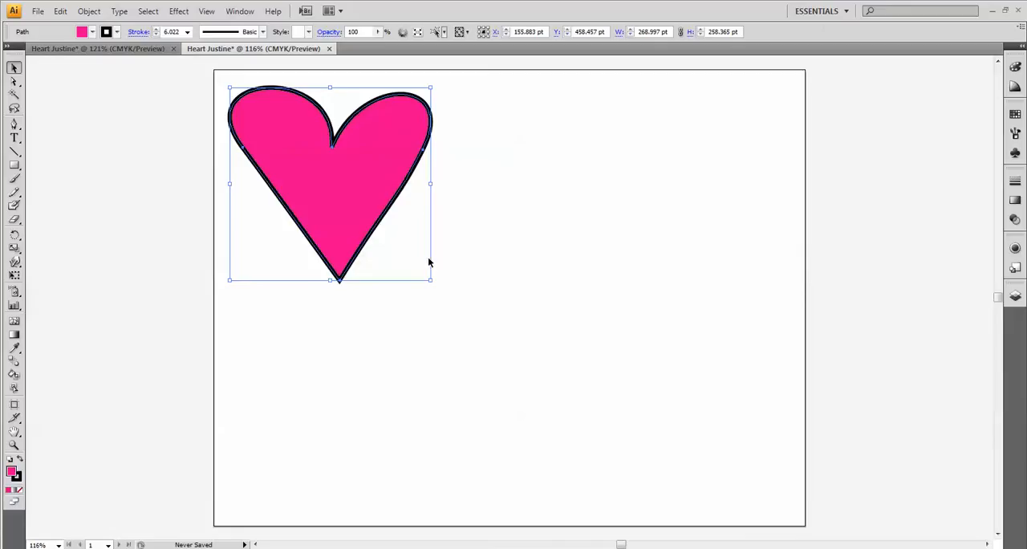
- Duplicate the heart twice along a diagonal, with one copy mid-artboard and the other in the artboard's lower-right corner
left_click(14, 68)
left_click_drag(333, 177, 694, 418)
- Fill the middle heart with the Linear Gradient swatch
left_click(500, 304)
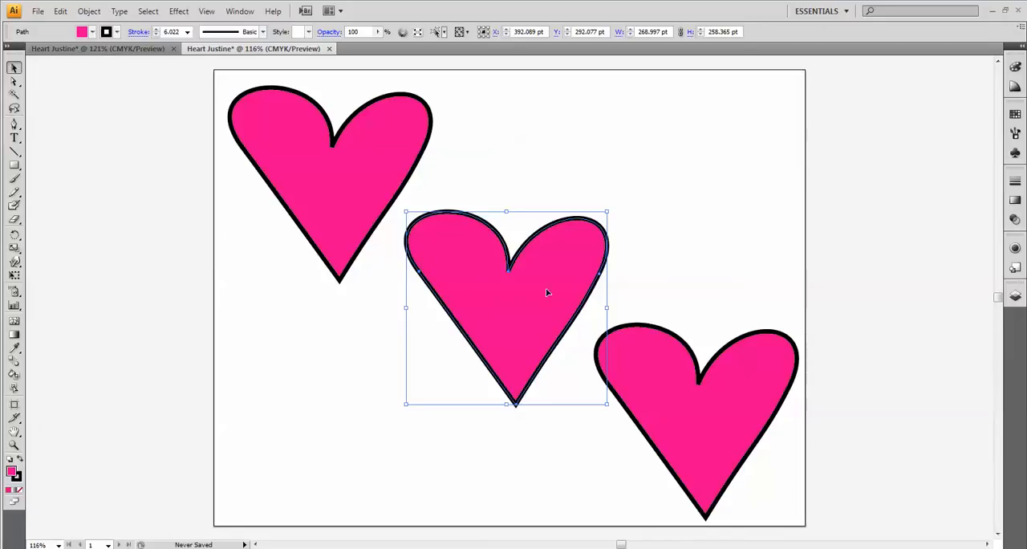
left_click(1015, 115)
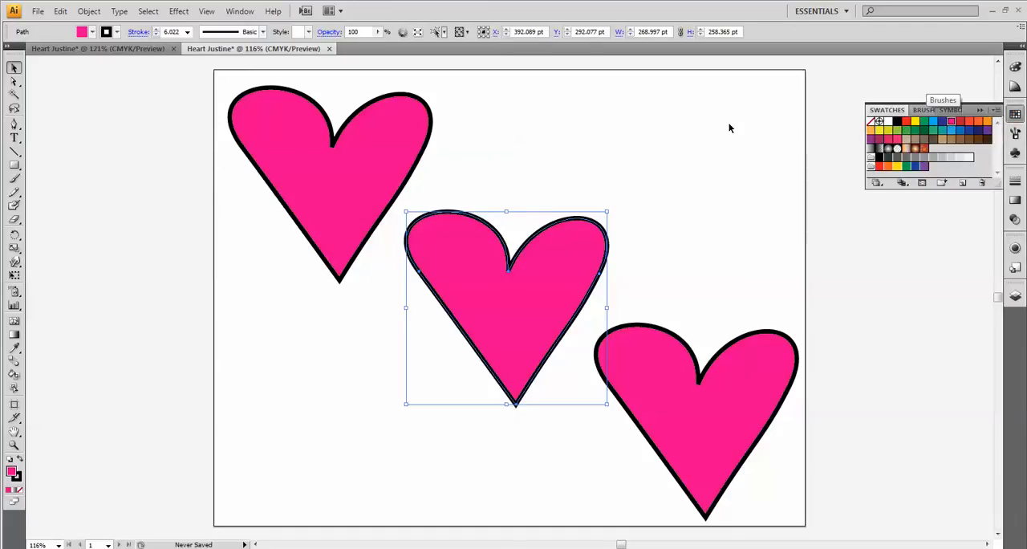
left_click(93, 32)
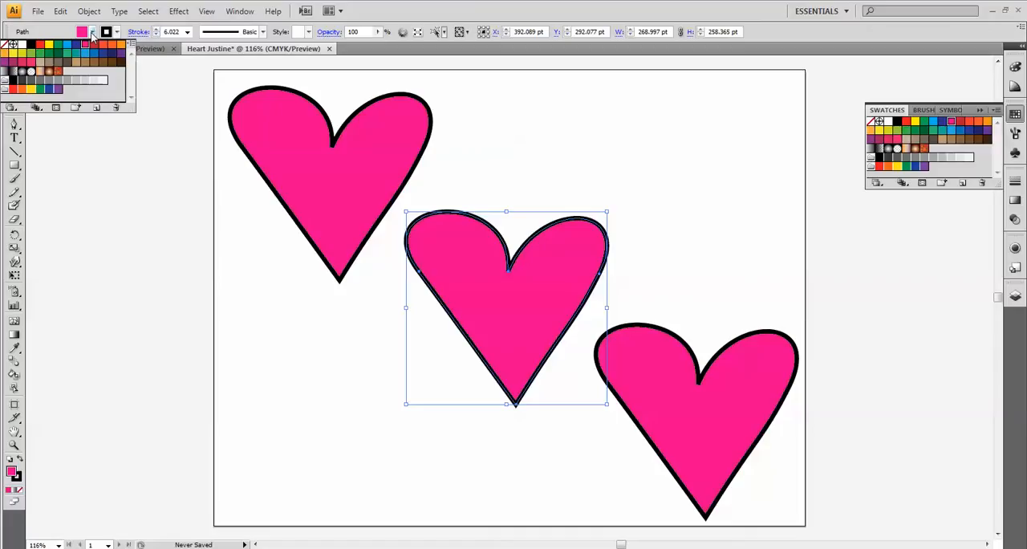
left_click(4, 73)
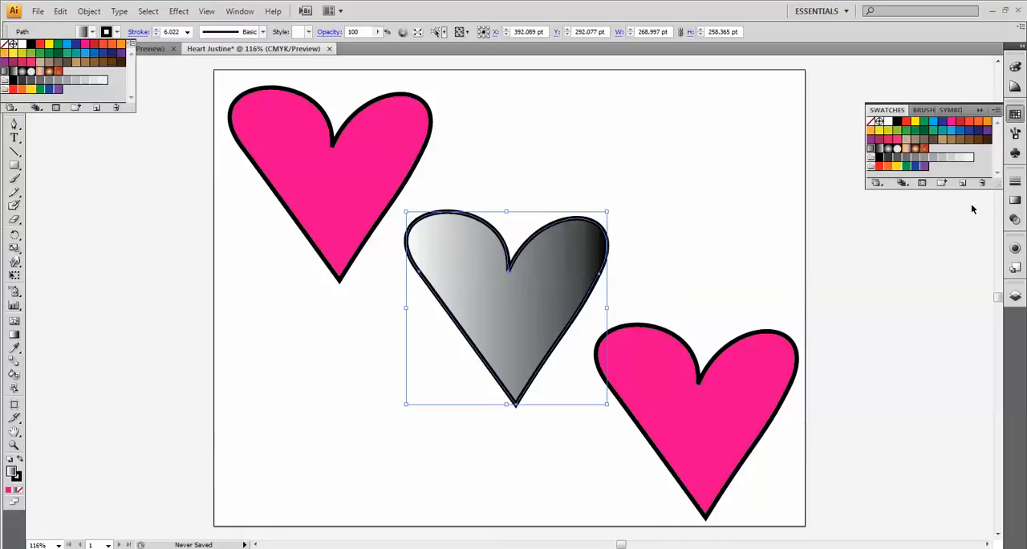
- Change the white start stop of the middle heart's gradient to the CMYK Cyan swatch
left_click(1015, 203)
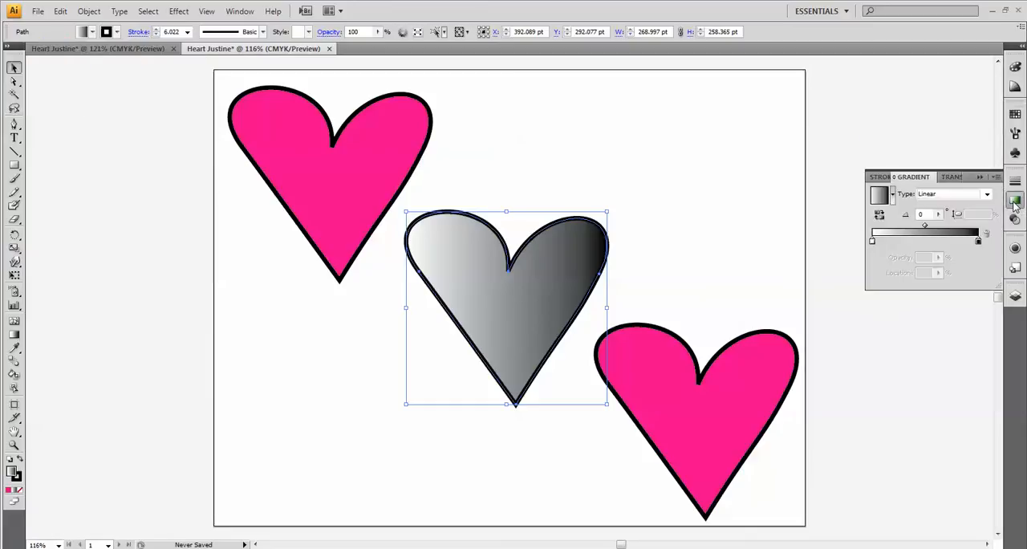
double_click(873, 244)
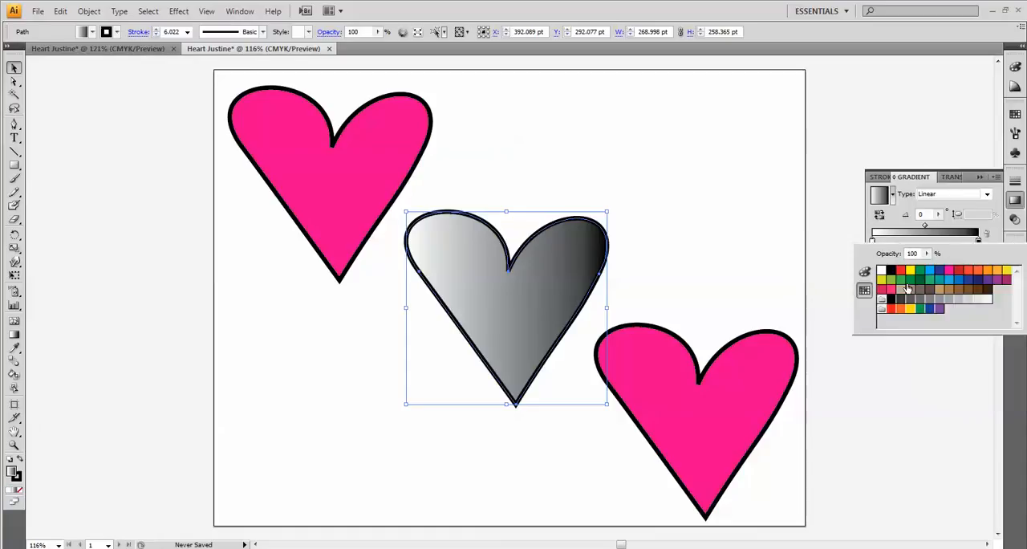
left_click(968, 274)
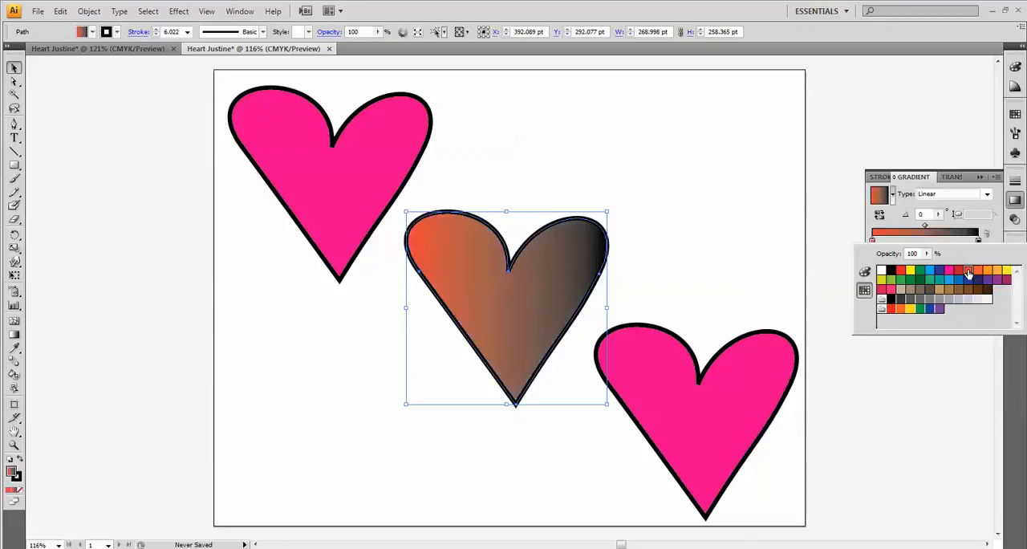
left_click(932, 273)
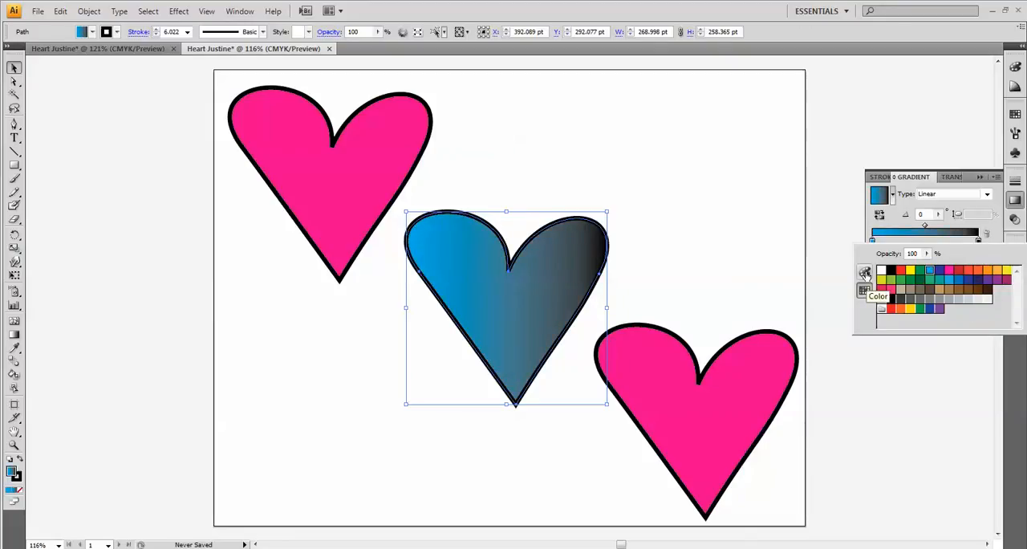
- Try several spectrum colors on the gradient's start stop and set it back to CMYK Cyan
left_click(864, 272)
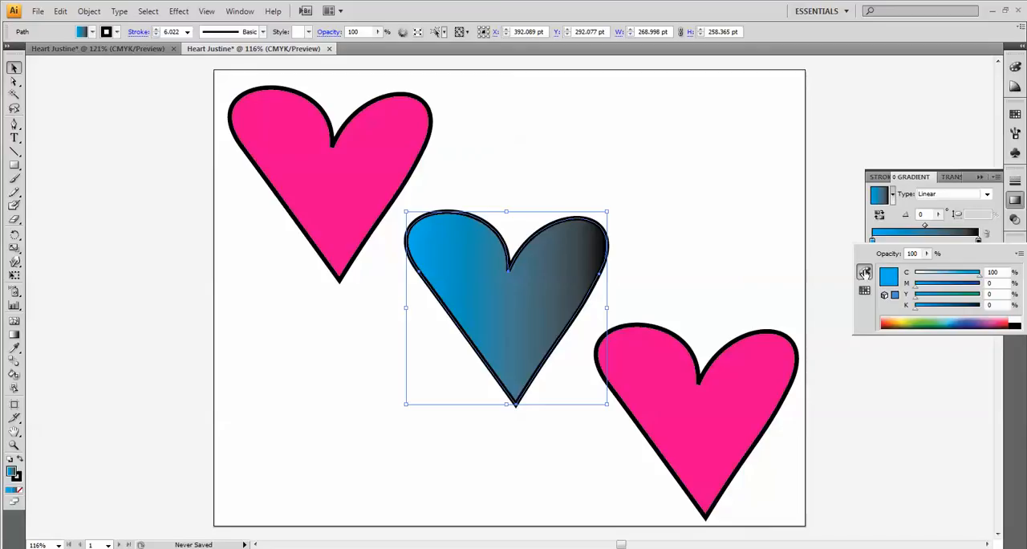
left_click(909, 320)
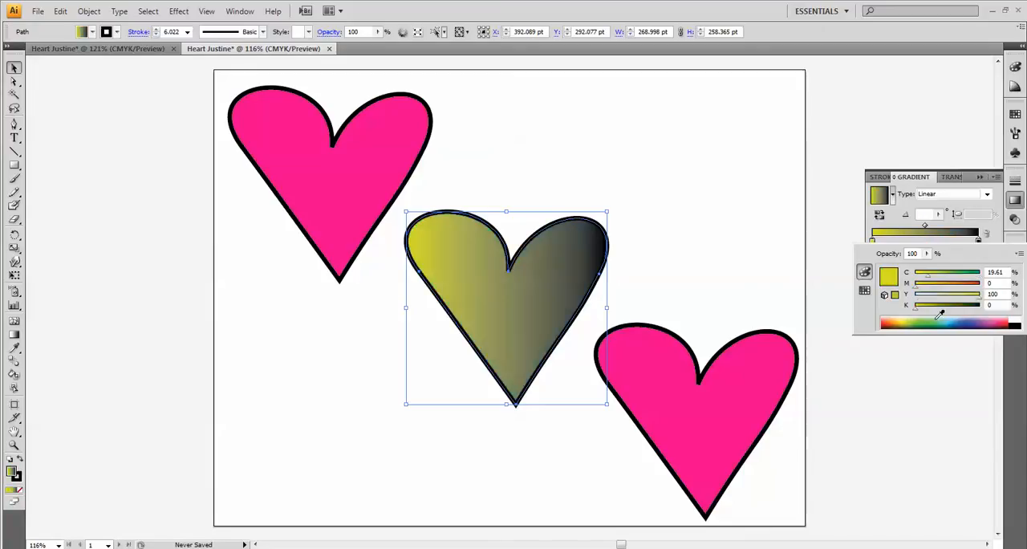
left_click(929, 319)
left_click(947, 318)
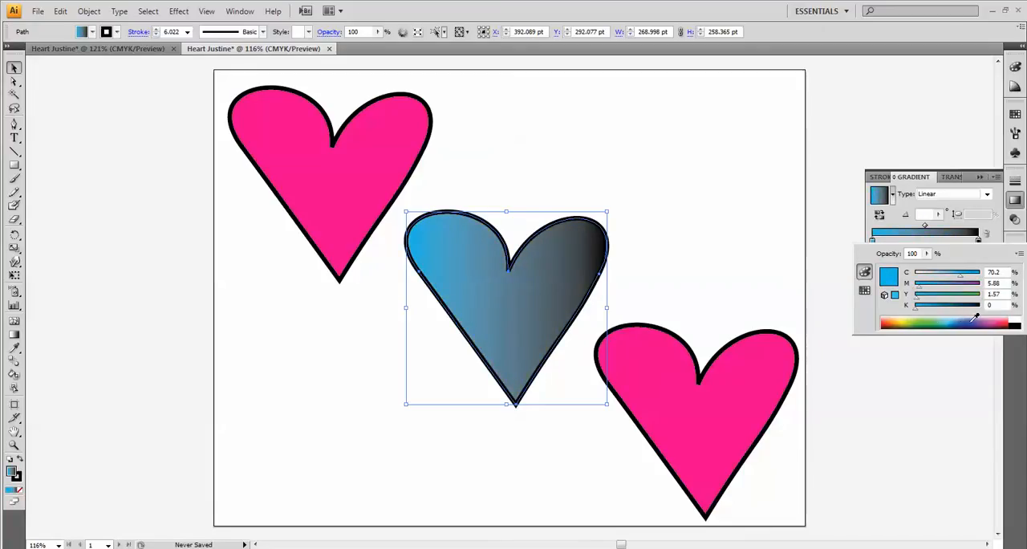
left_click(972, 319)
left_click(864, 290)
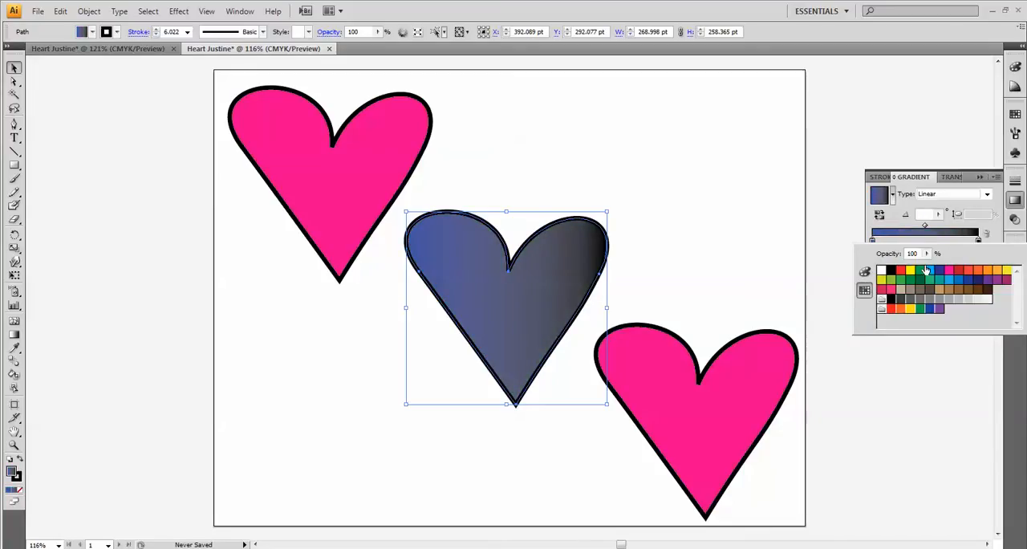
left_click(932, 275)
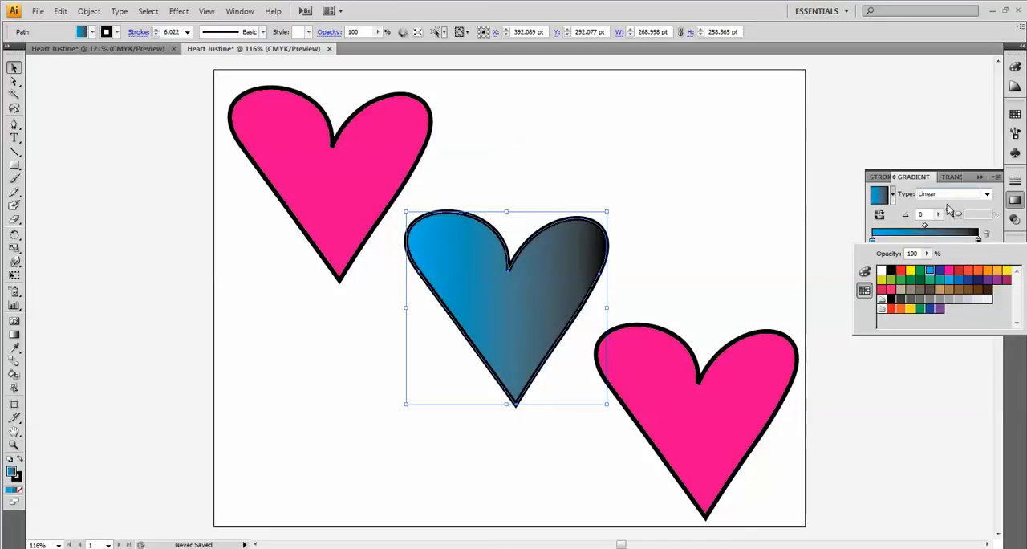
- Change the black end stop of the middle heart's linear gradient to the bright yellow swatch
left_click(946, 194)
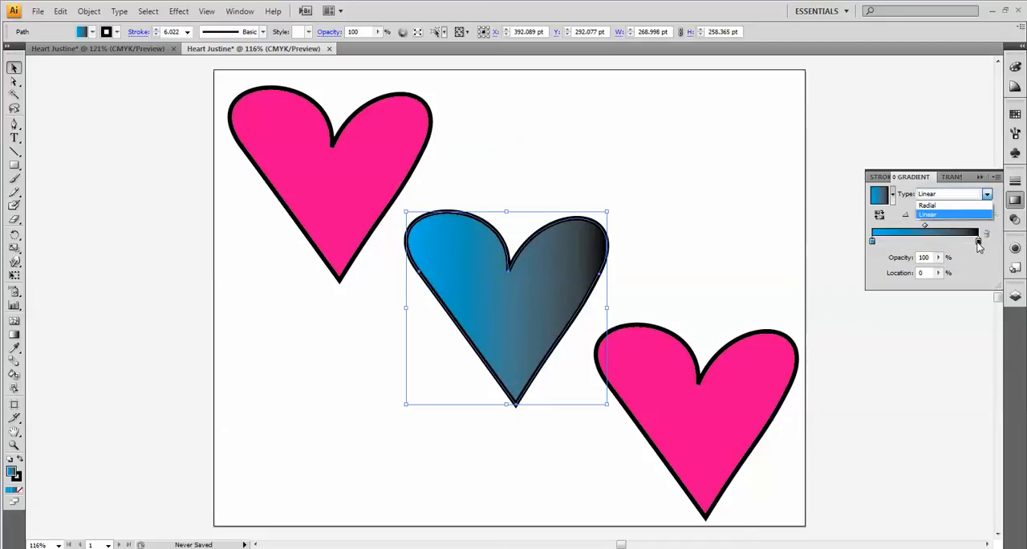
left_click(980, 241)
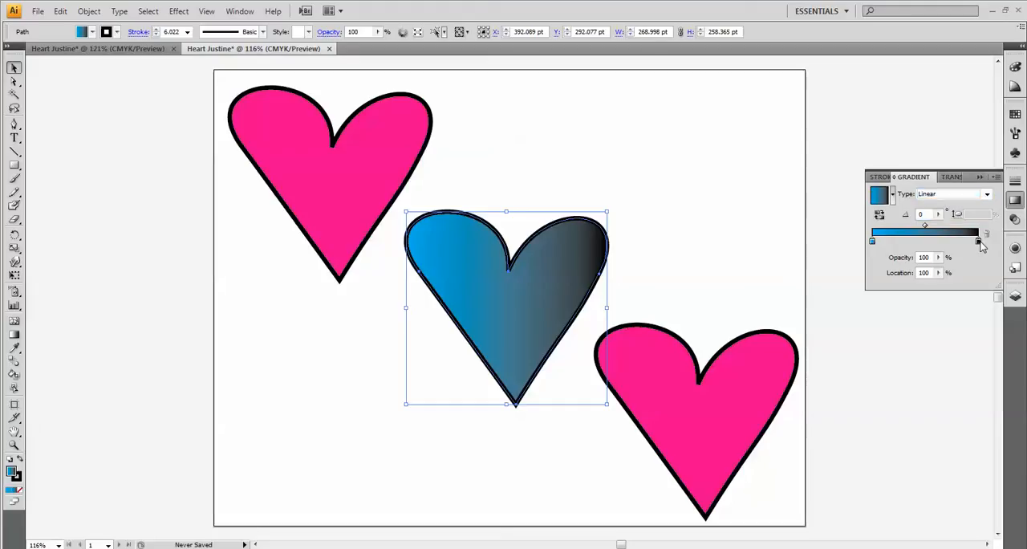
double_click(978, 241)
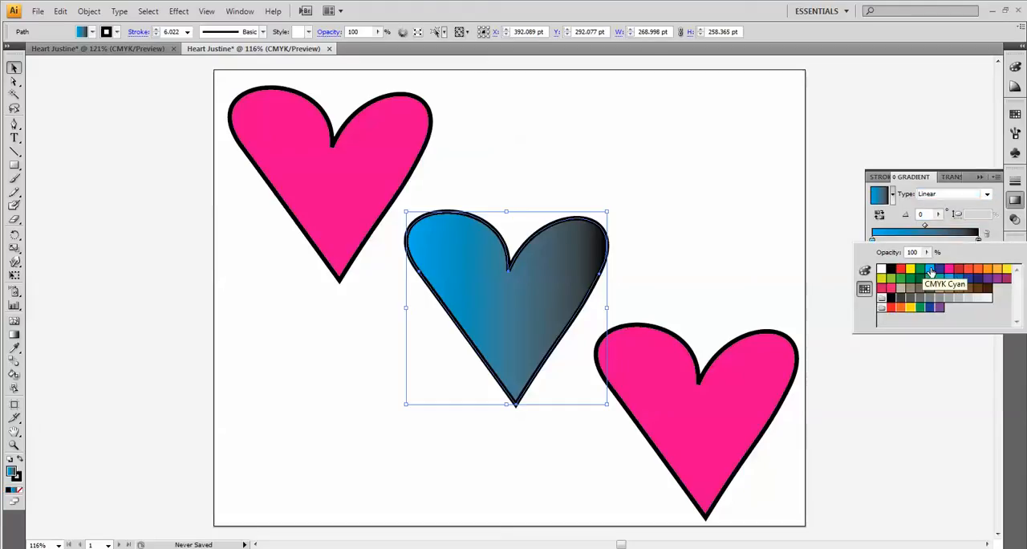
left_click(910, 270)
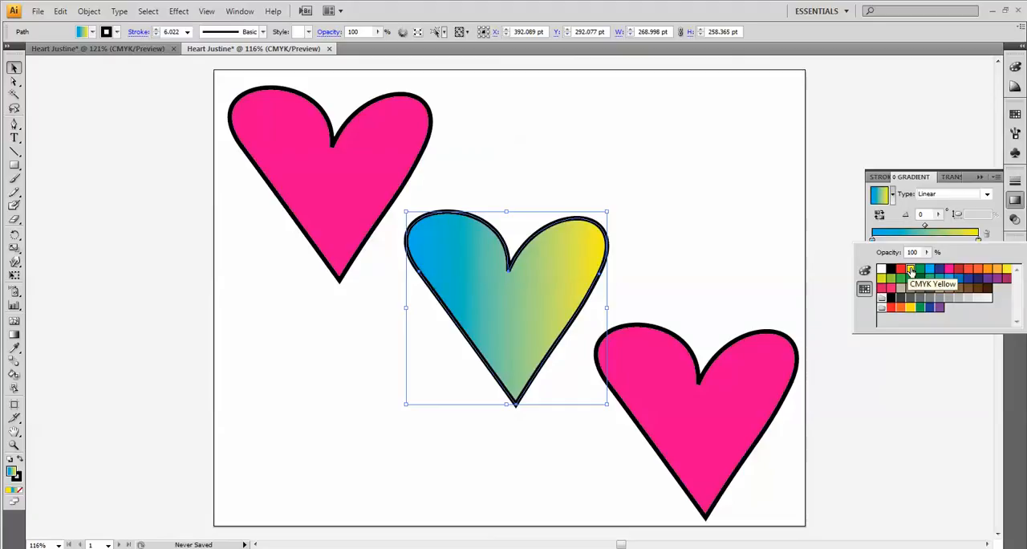
left_click(997, 228)
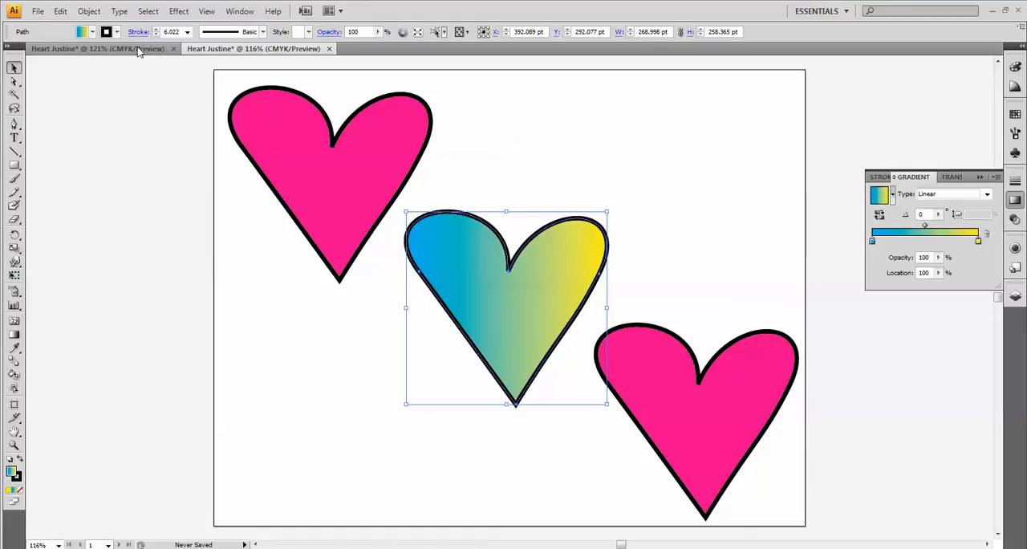
- Color the middle heart's stroke with the purple swatch
left_click(116, 33)
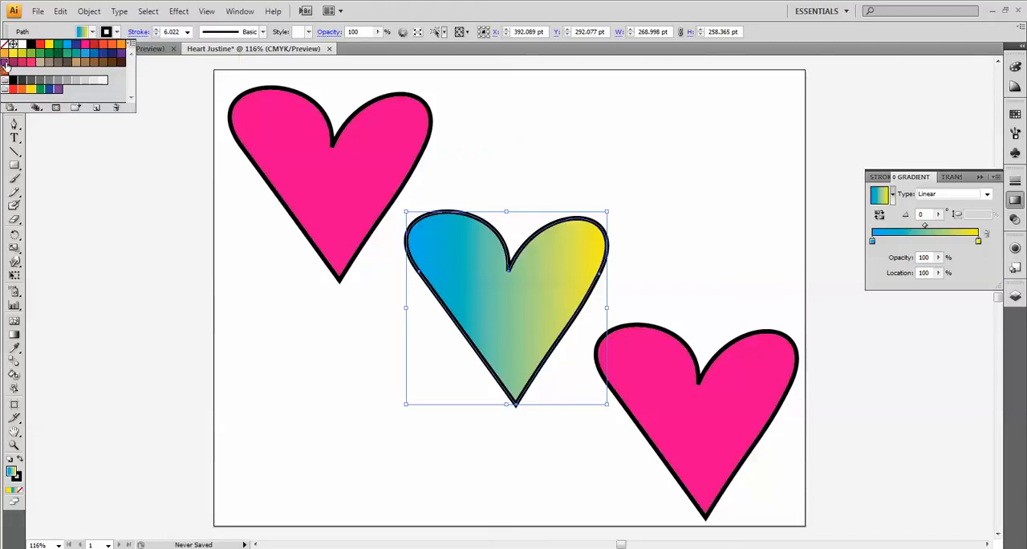
left_click(58, 88)
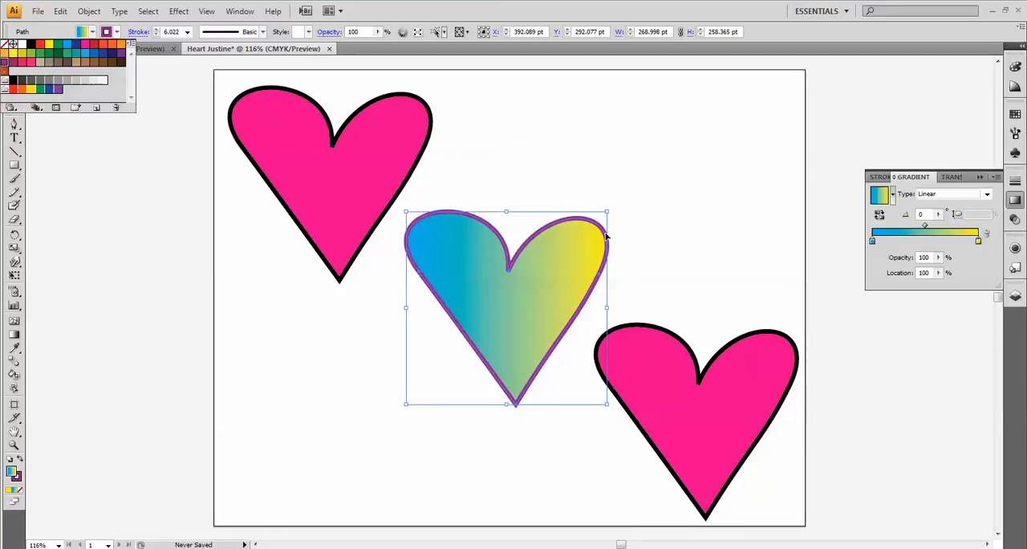
- Open the Artistic_Ink brush library, place it beside the existing brushes and enlarge it to show more brushes
left_click(1015, 134)
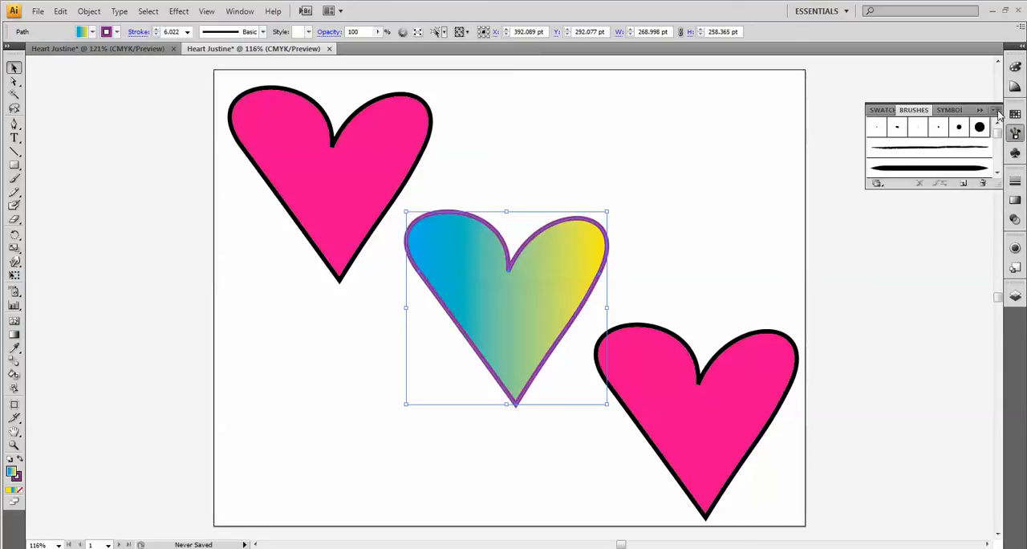
left_click(997, 110)
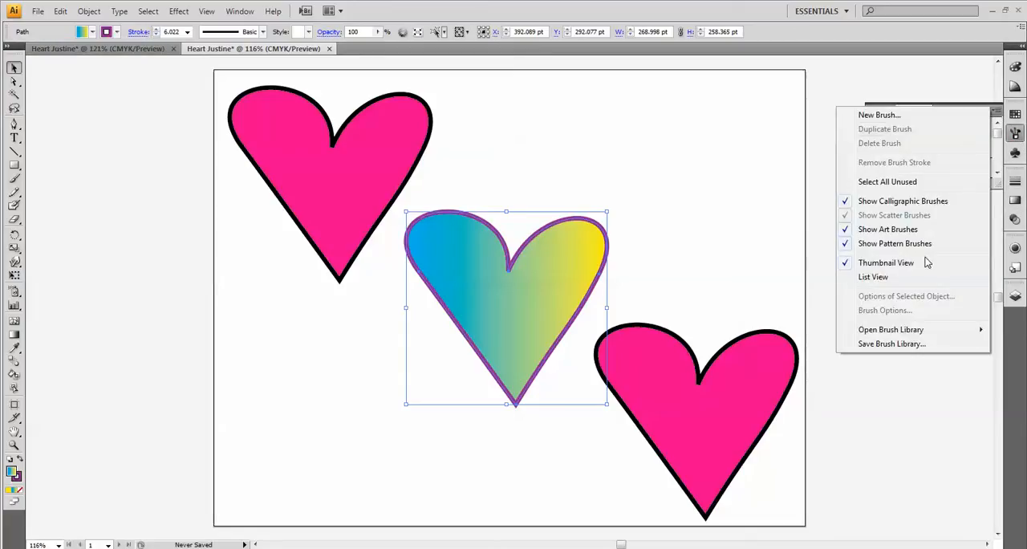
mouse_move(951, 333)
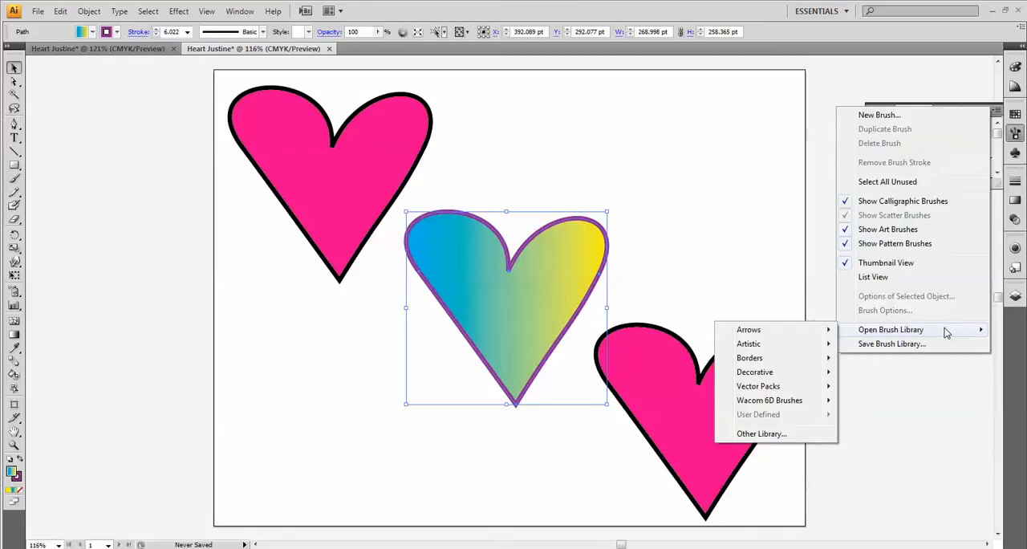
mouse_move(820, 345)
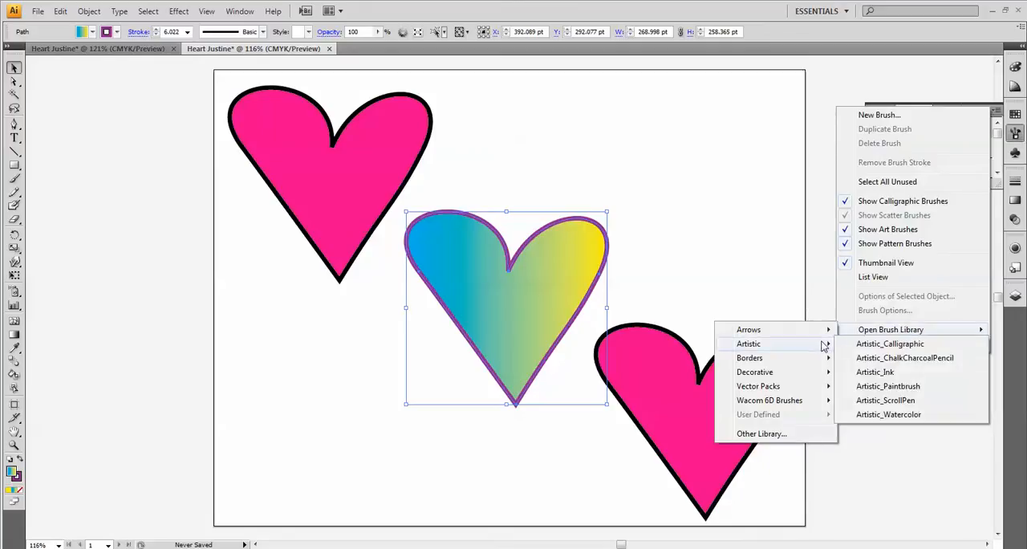
left_click(880, 372)
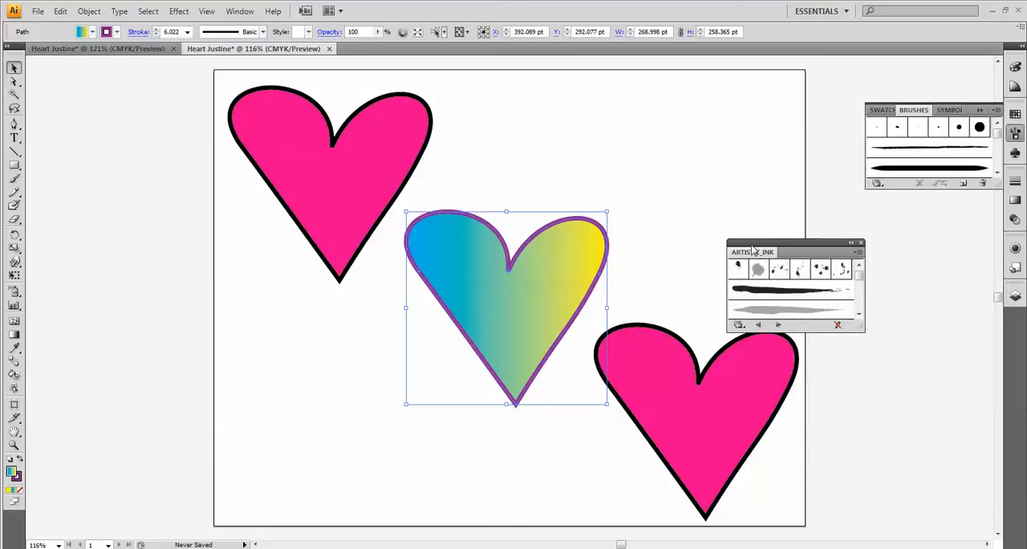
left_click_drag(753, 244, 727, 106)
mouse_move(837, 191)
left_mouse_down()
mouse_move(863, 357)
mouse_move(859, 436)
left_mouse_up()
- Try several Artistic_Ink brushes on the middle heart's outline and apply a scattered ink-splatter brush
left_click(782, 399)
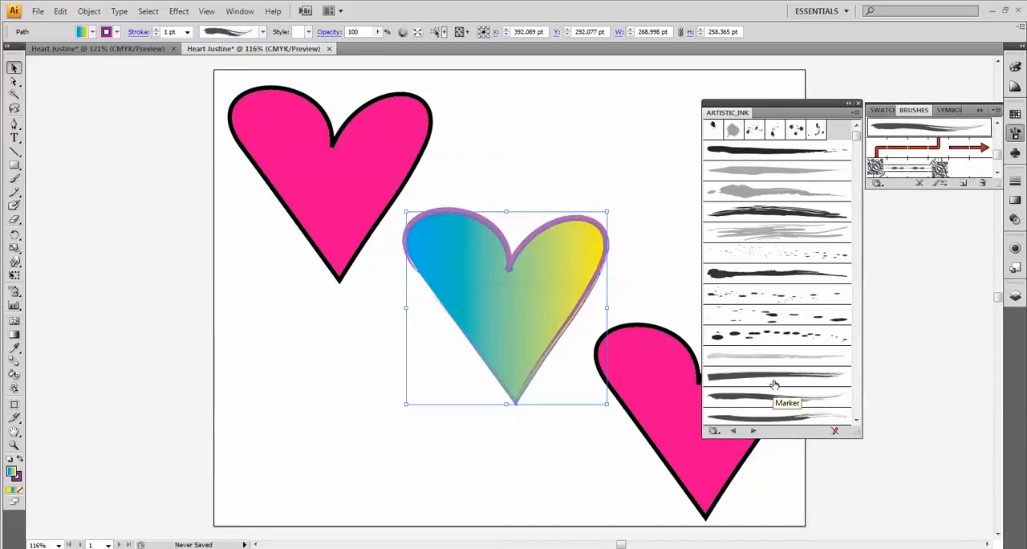
left_click(768, 378)
left_click(758, 359)
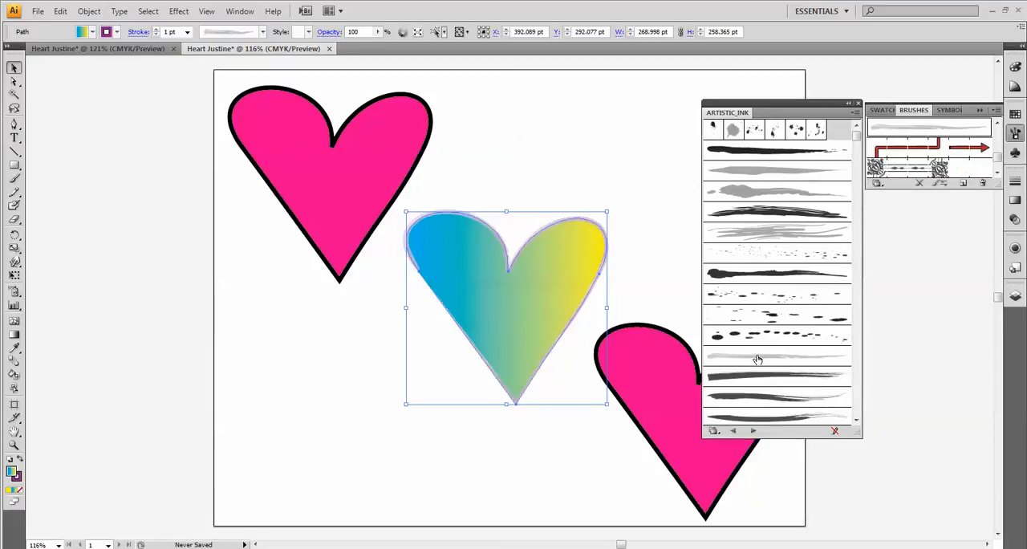
left_click(782, 420)
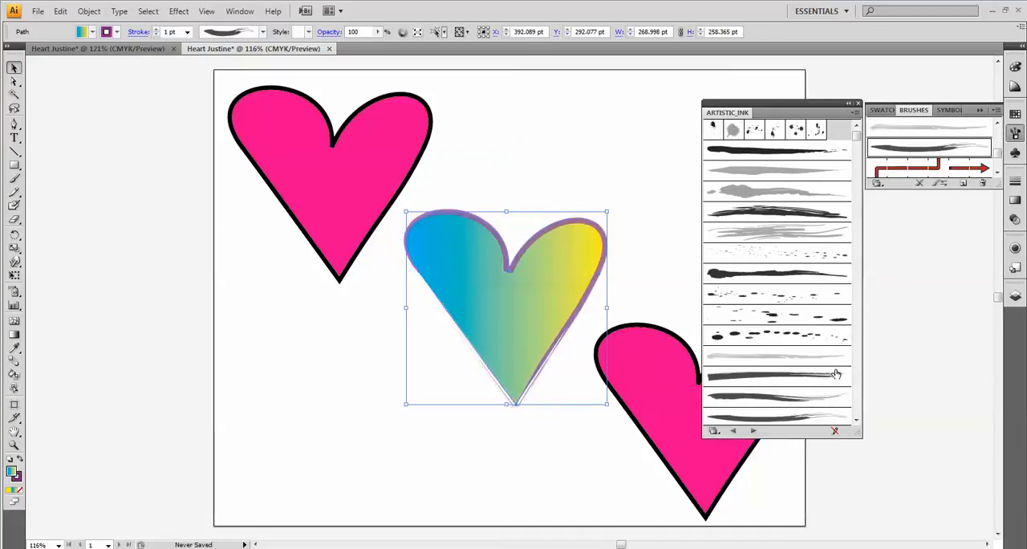
left_click(790, 255)
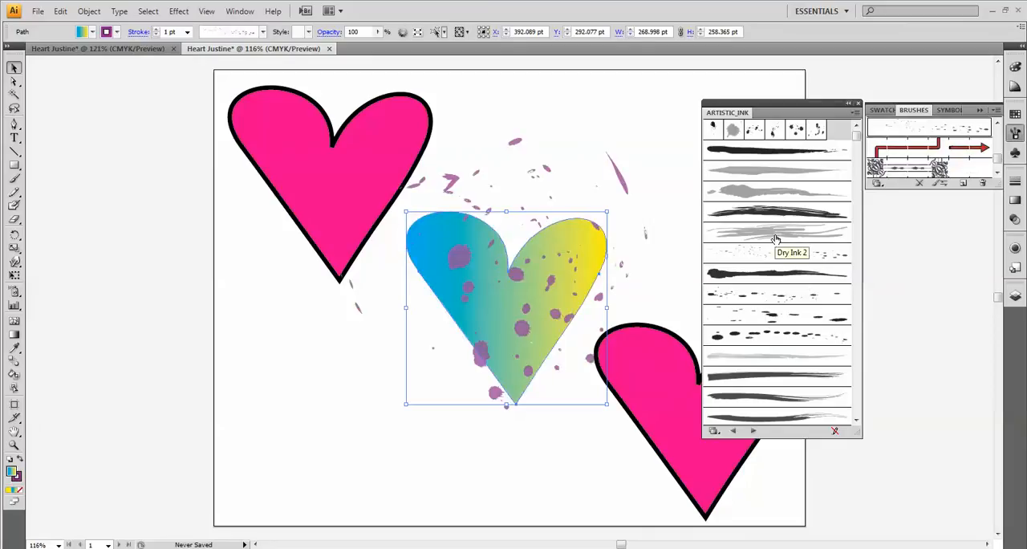
- Try several Artistic_Ink brushes on the middle heart's outline, apply the dark streaky brush above Dry Ink 2, and move the library off the artboard
left_click(772, 232)
left_click(759, 212)
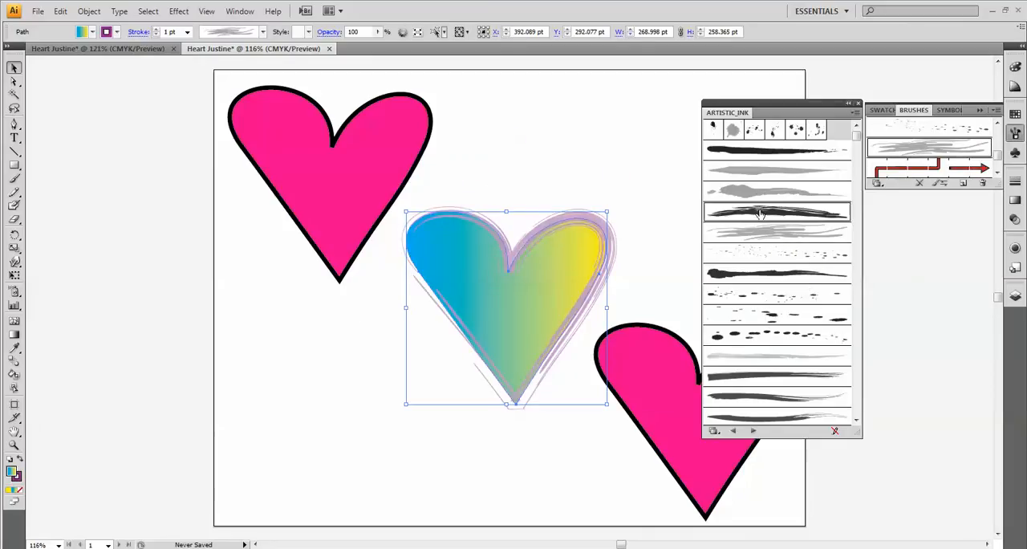
left_click(757, 193)
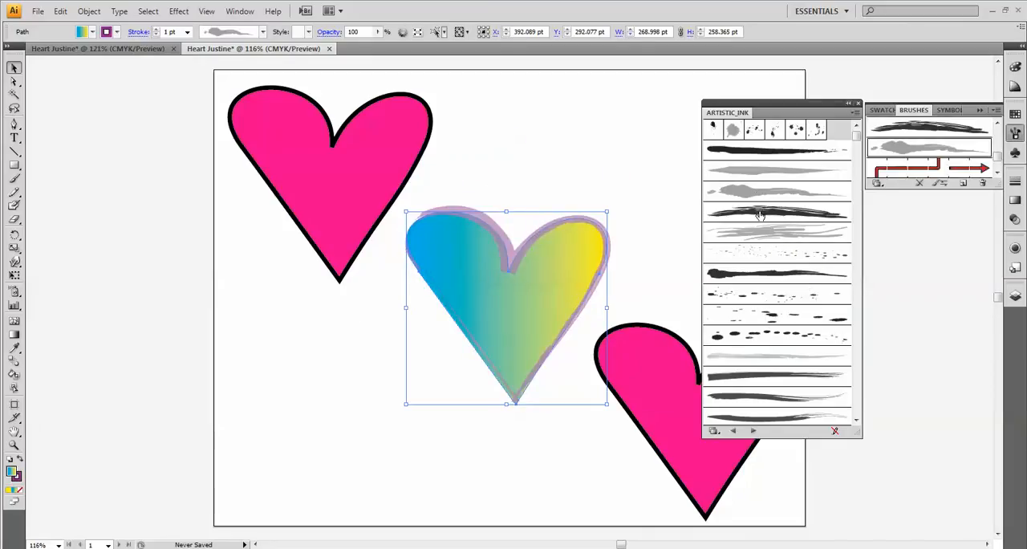
left_click(760, 214)
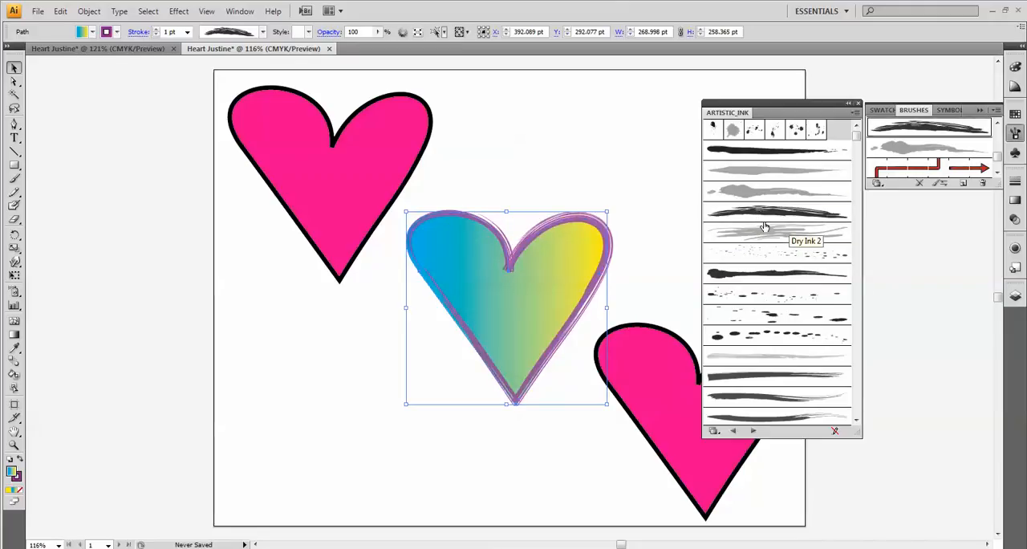
left_click_drag(811, 122, 939, 234)
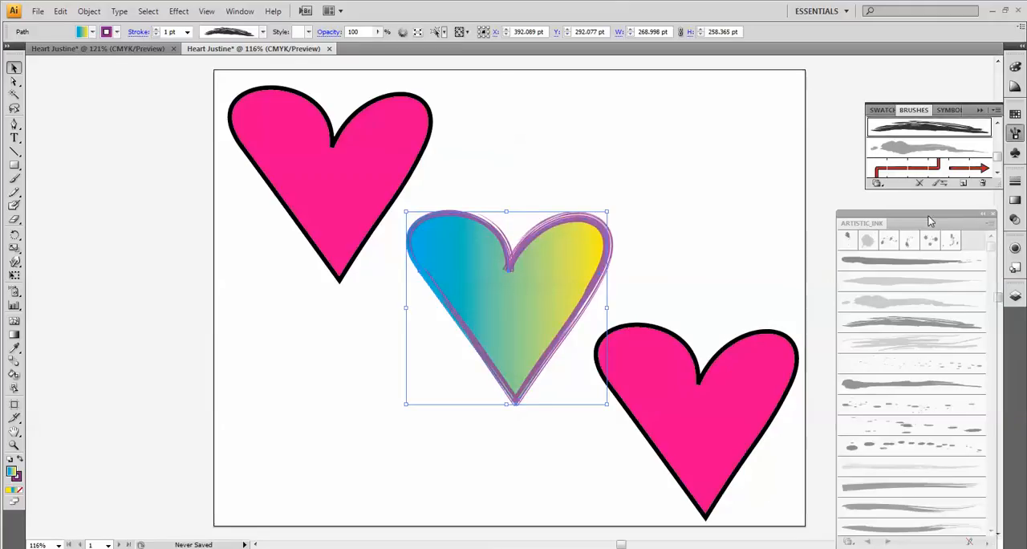
- Select the lower-right pink heart and replace the Artistic_Ink library with Graphic Styles floating on its own beside the artboard
left_click(691, 418)
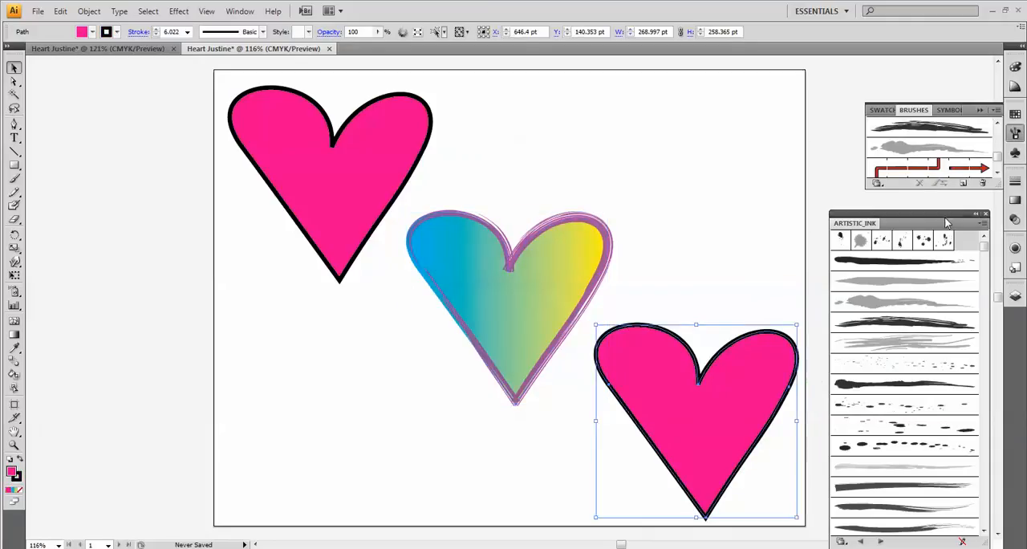
left_click(1014, 250)
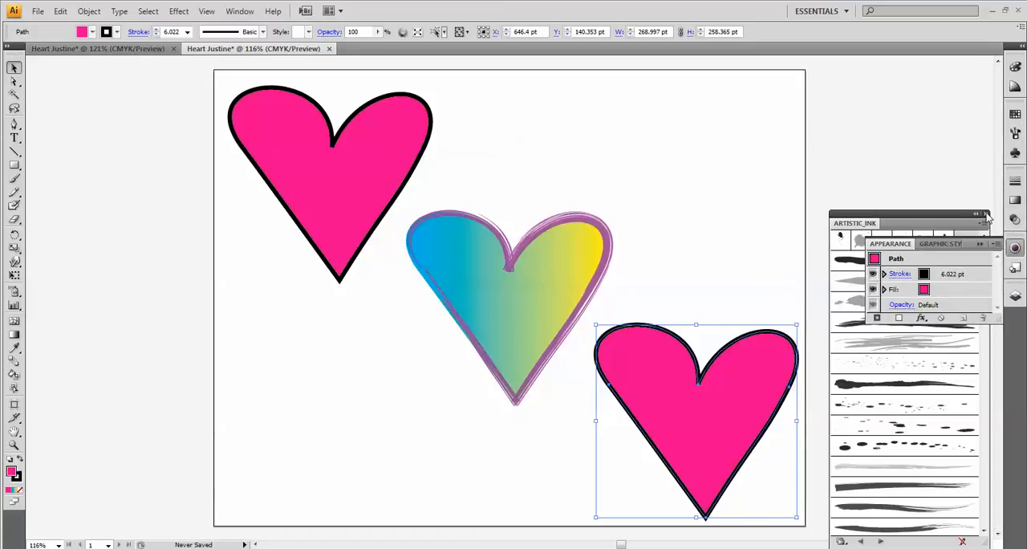
left_click(986, 214)
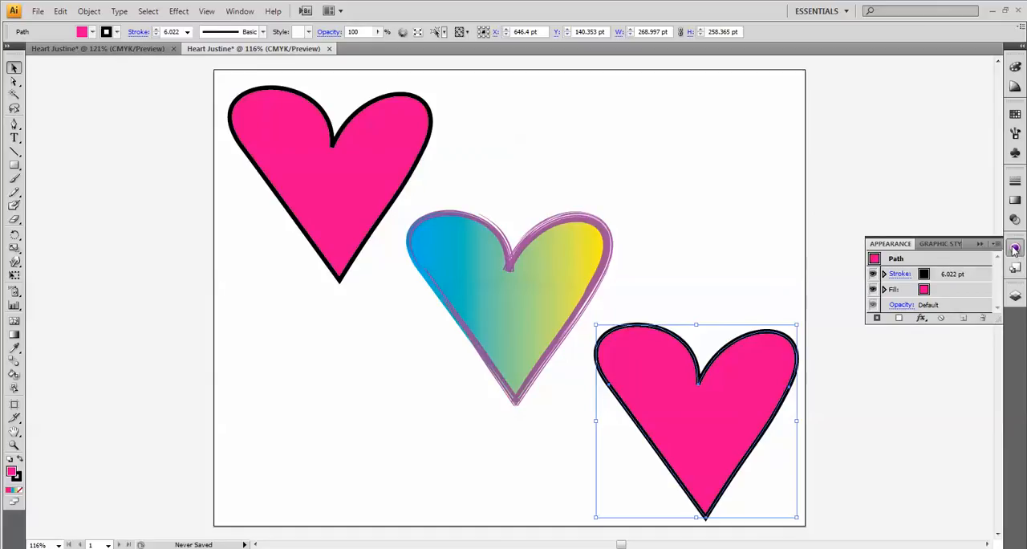
left_click_drag(936, 243, 843, 109)
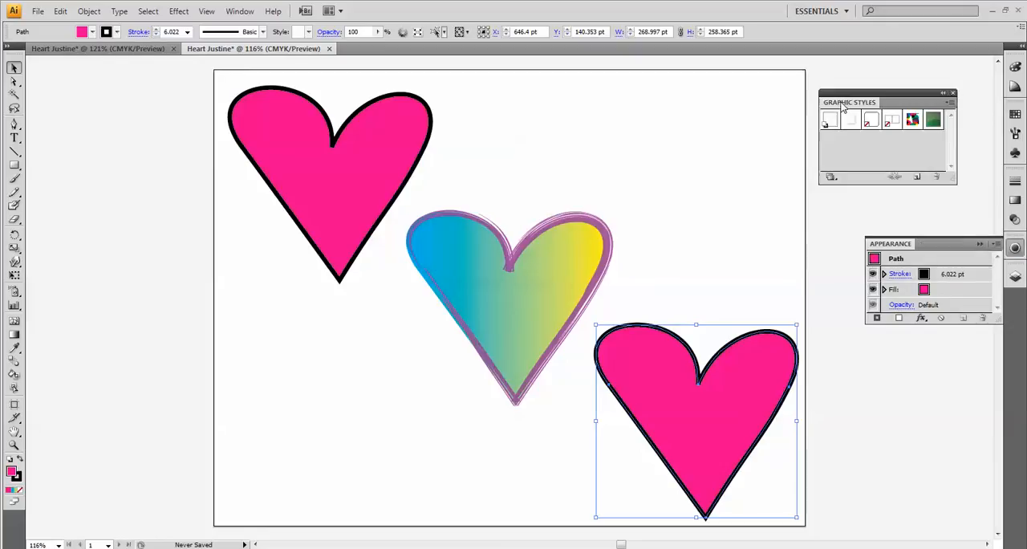
left_click(981, 244)
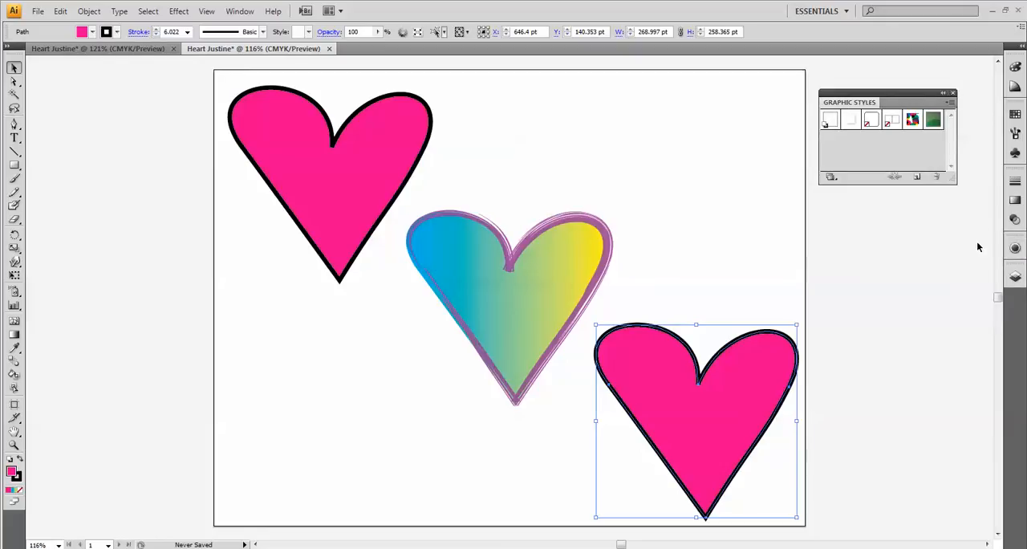
- Open the Scribble Effects graphic style library for the selected lower-right heart
left_click(951, 106)
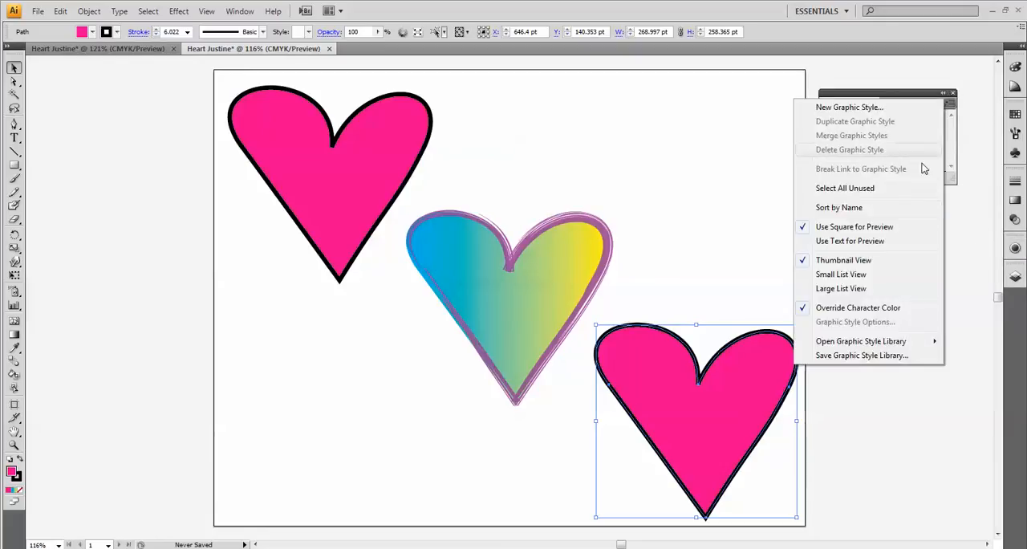
mouse_move(904, 345)
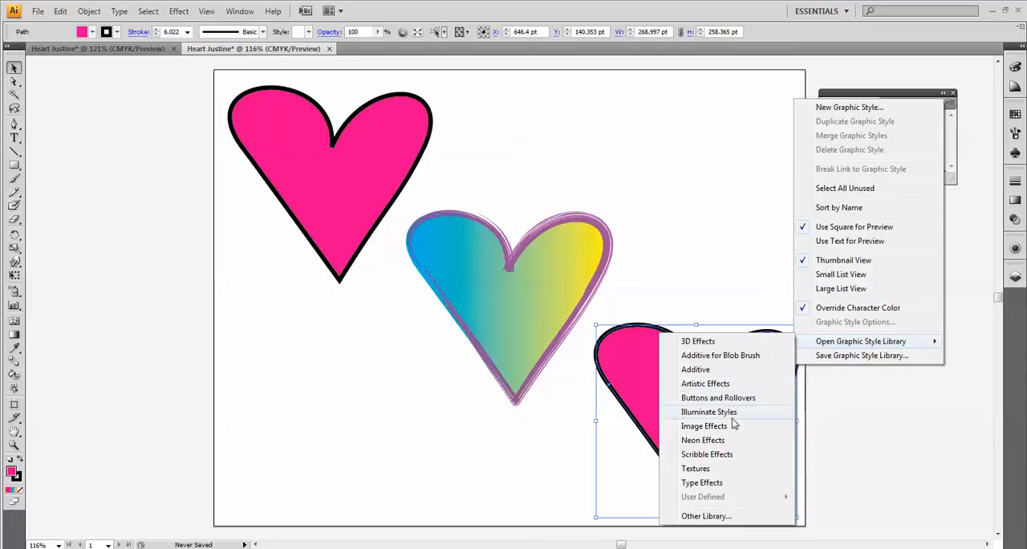
left_click(707, 454)
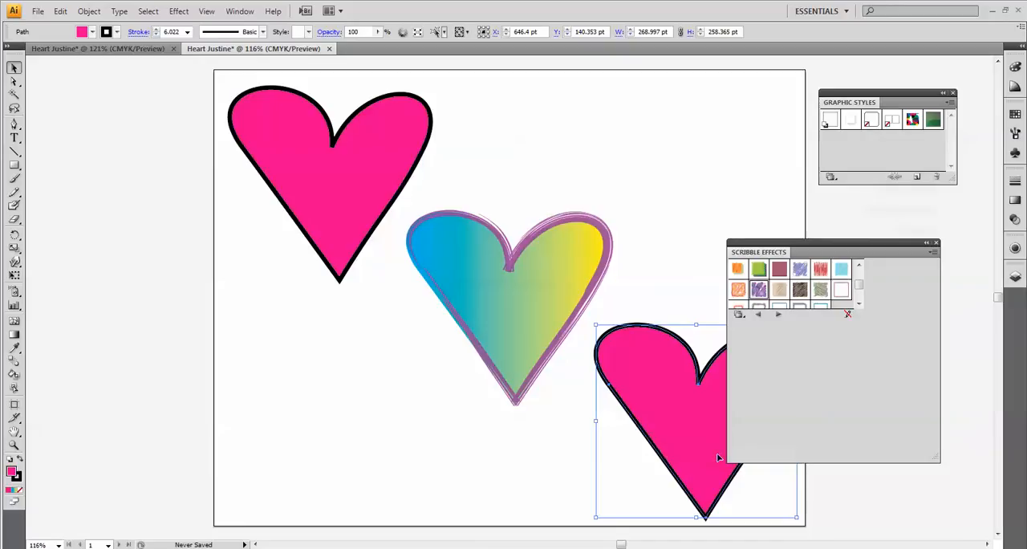
- Try several Scribble Effects styles on the lower-right heart, apply the multicolored green crosshatch scribble, then close the library and deselect the heart
left_click(759, 269)
mouse_move(818, 253)
left_mouse_down()
mouse_move(856, 183)
mouse_move(845, 123)
left_mouse_up()
left_click(767, 160)
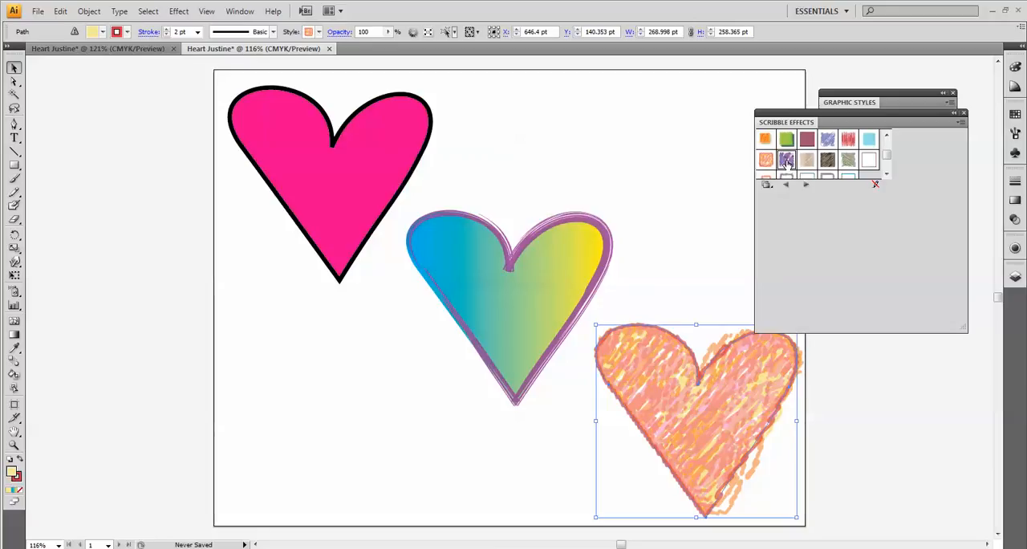
left_click(786, 161)
left_click(848, 160)
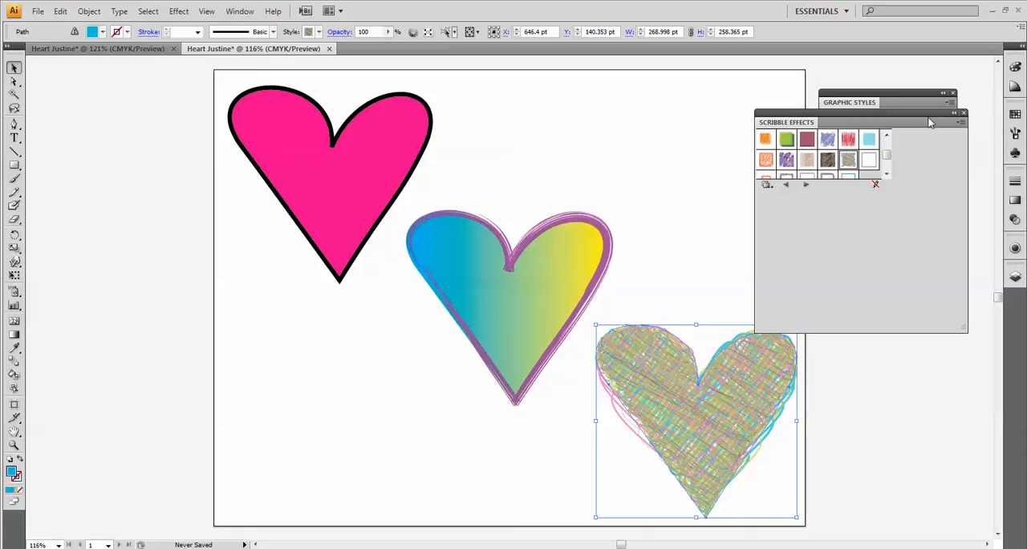
left_click(964, 113)
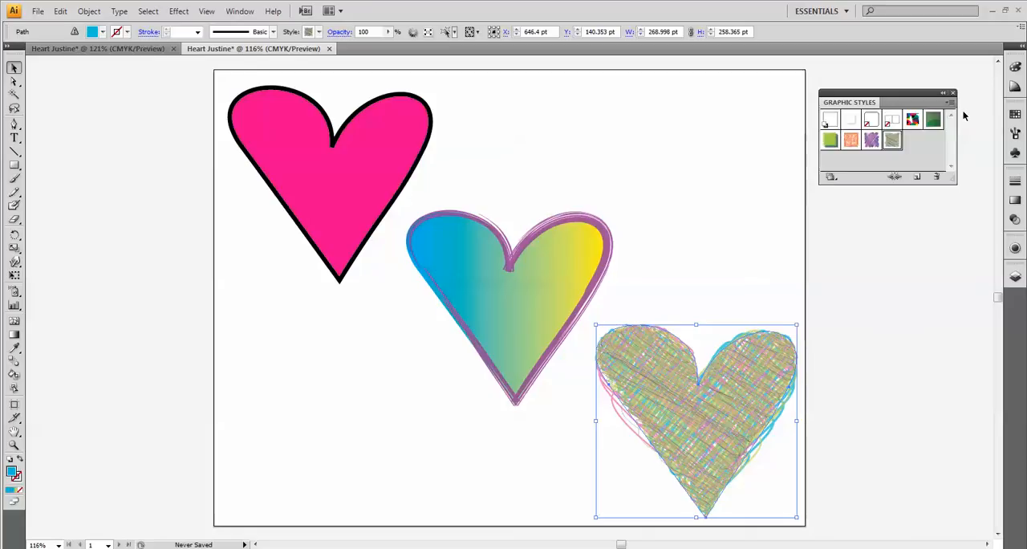
left_click(712, 219)
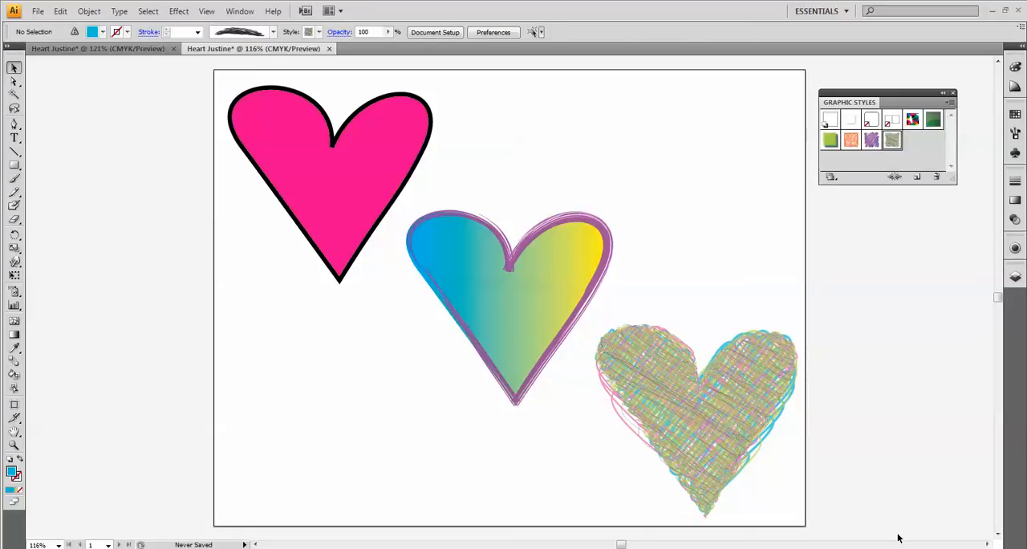